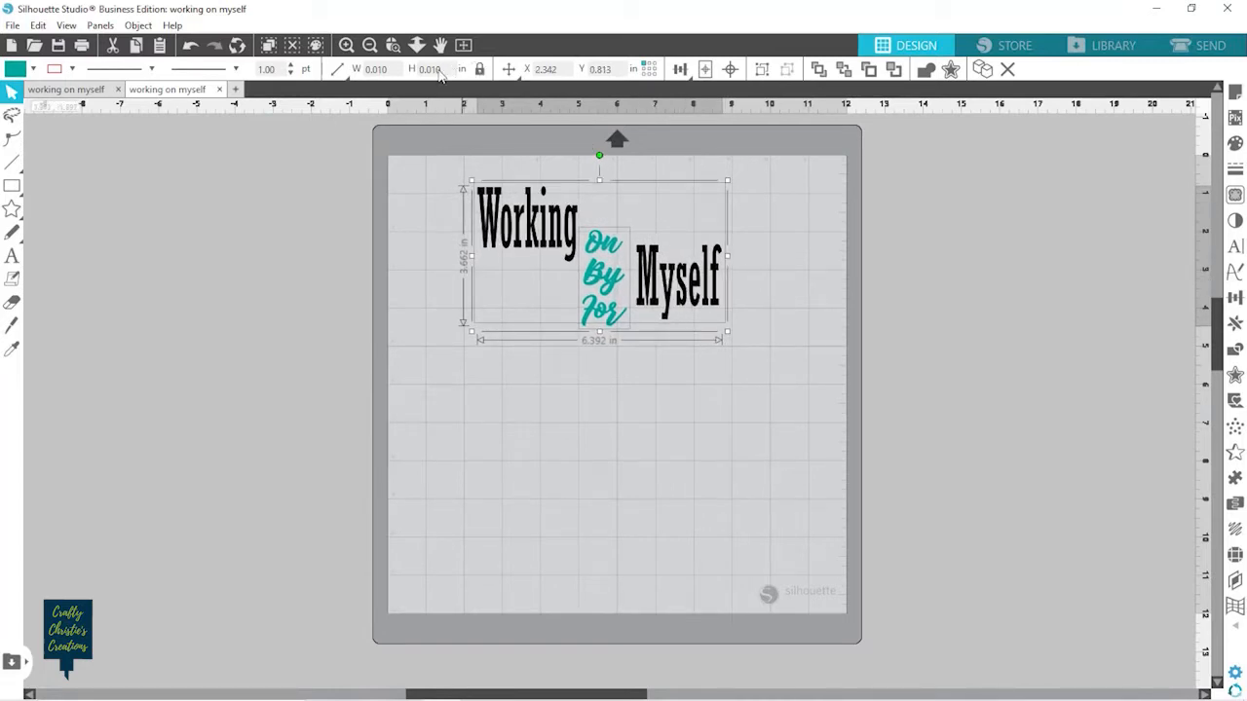
Try setting the width of the selected ungrouped lettering to 9.500 in, and undo it
{"action": "left_click_drag", "start_coordinate": [393, 68], "coordinate": [361, 74]}
{"action": "type", "text": "9.500"}
{"action": "key", "text": "Return"}
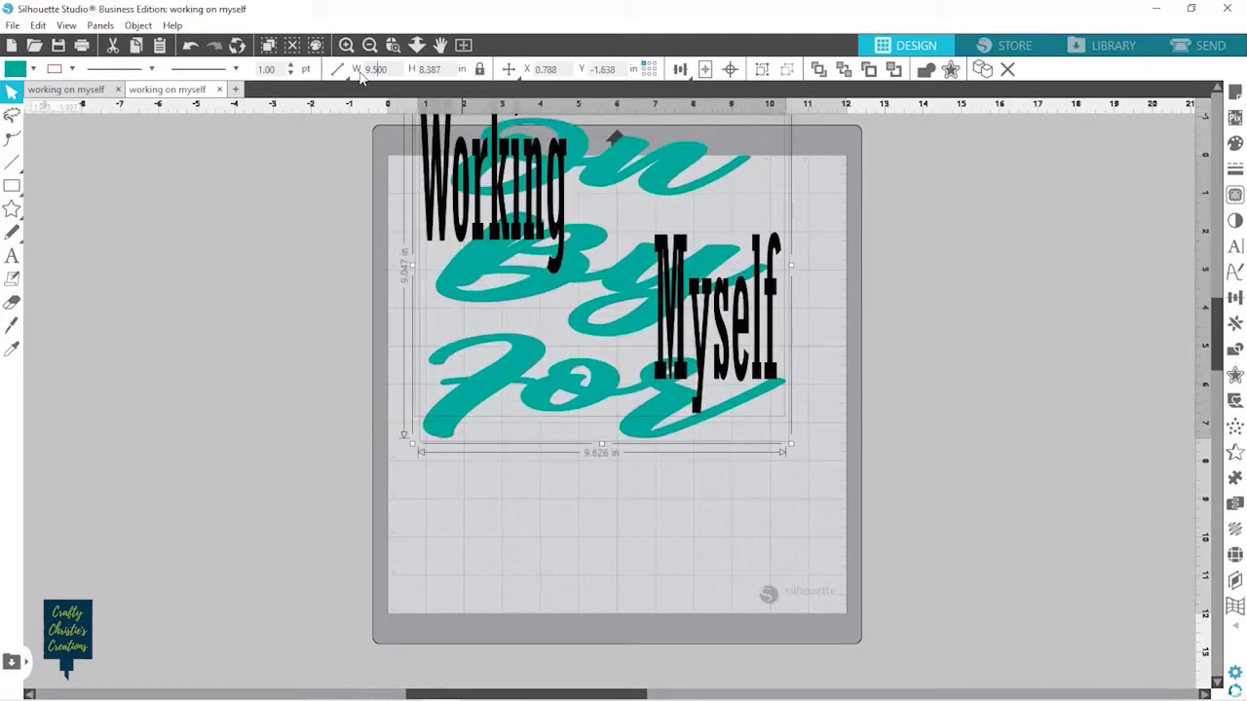
{"action": "key", "text": "ctrl+z"}
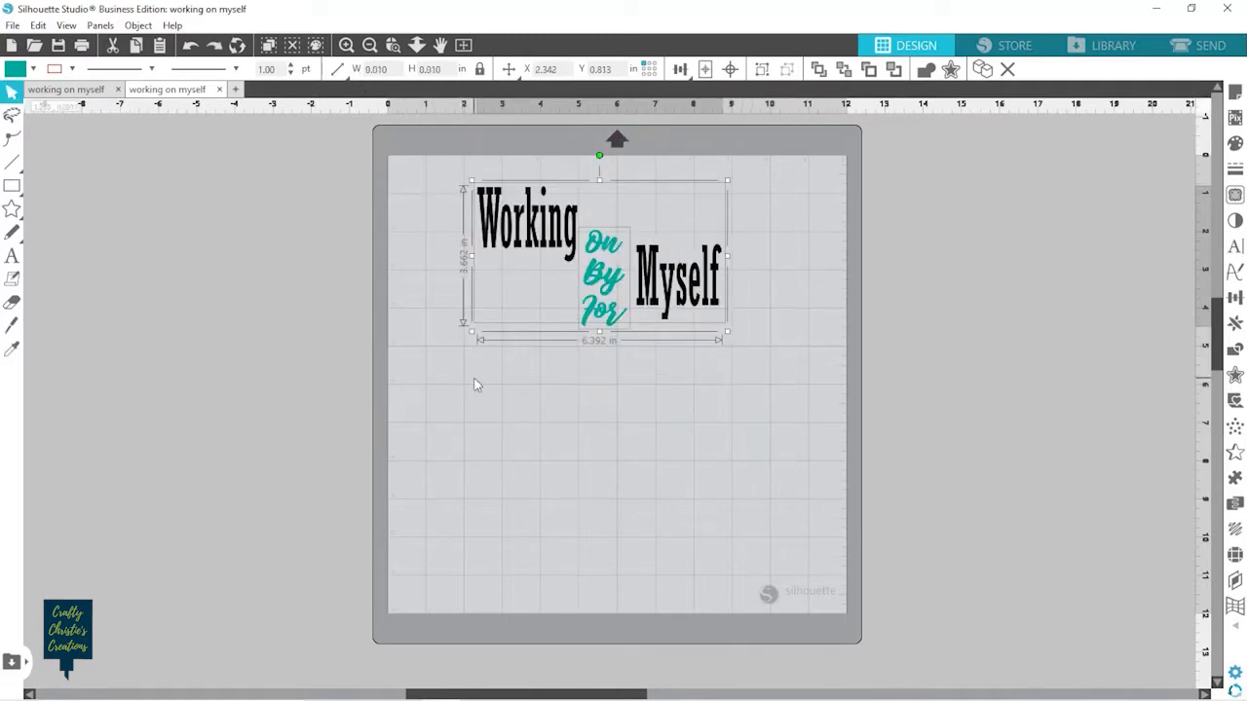
Group all the selected lettering and set the group's width to 9.501 in
{"action": "key", "text": "ctrl+g"}
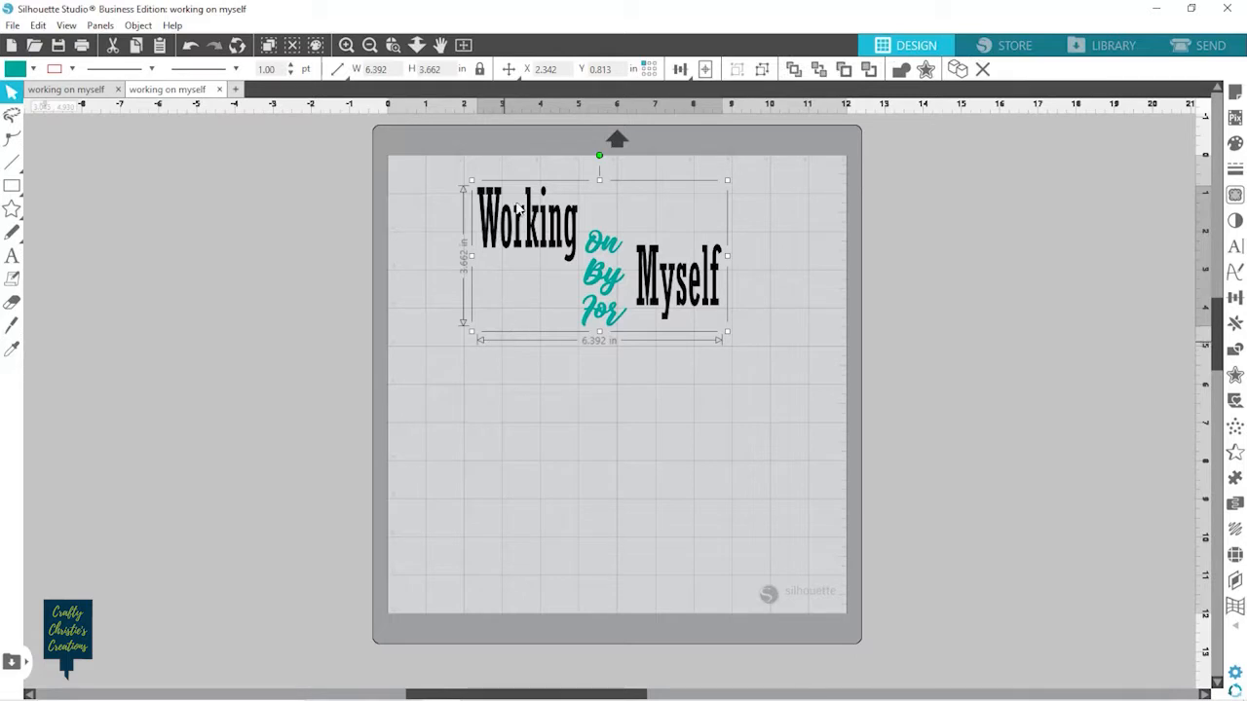
{"action": "left_click", "coordinate": [360, 68]}
{"action": "type", "text": "9.501"}
{"action": "key", "text": "Return"}
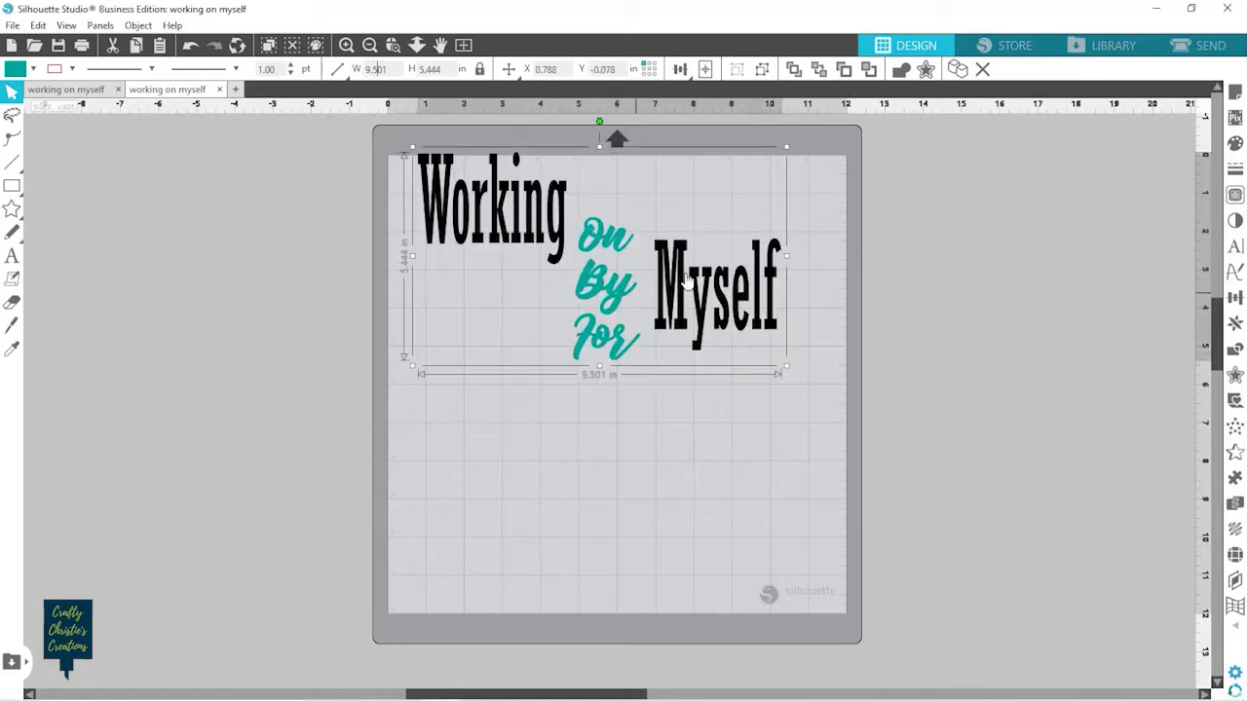
Move the grouped lettering down so it sits fully on the cutting mat, and ungroup it
{"action": "left_click_drag", "start_coordinate": [687, 280], "coordinate": [702, 350]}
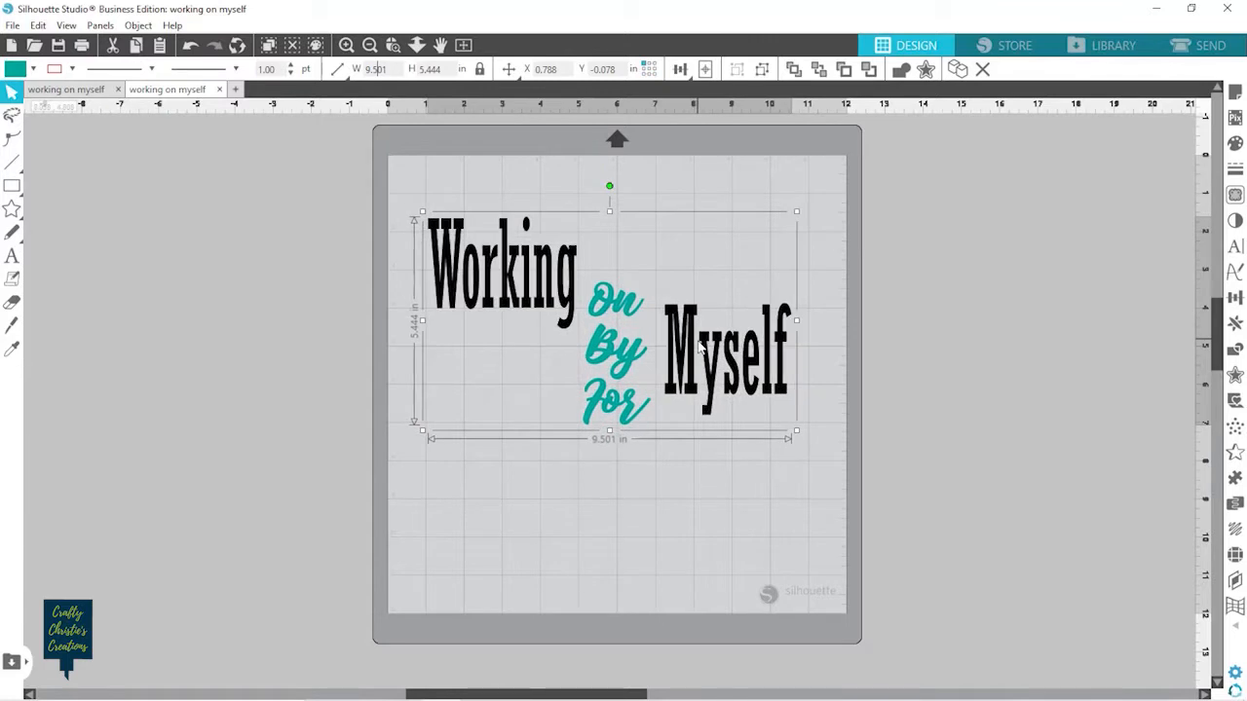
{"action": "double_click", "coordinate": [619, 322]}
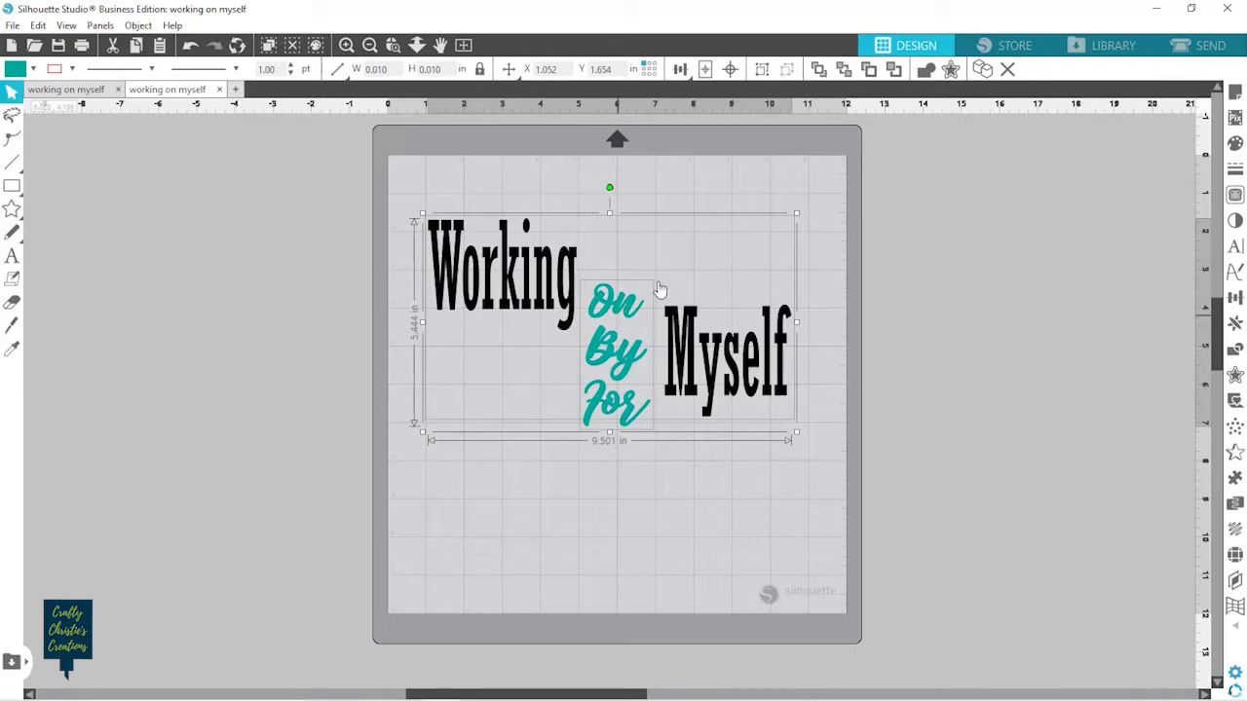
{"action": "left_click", "coordinate": [920, 371]}
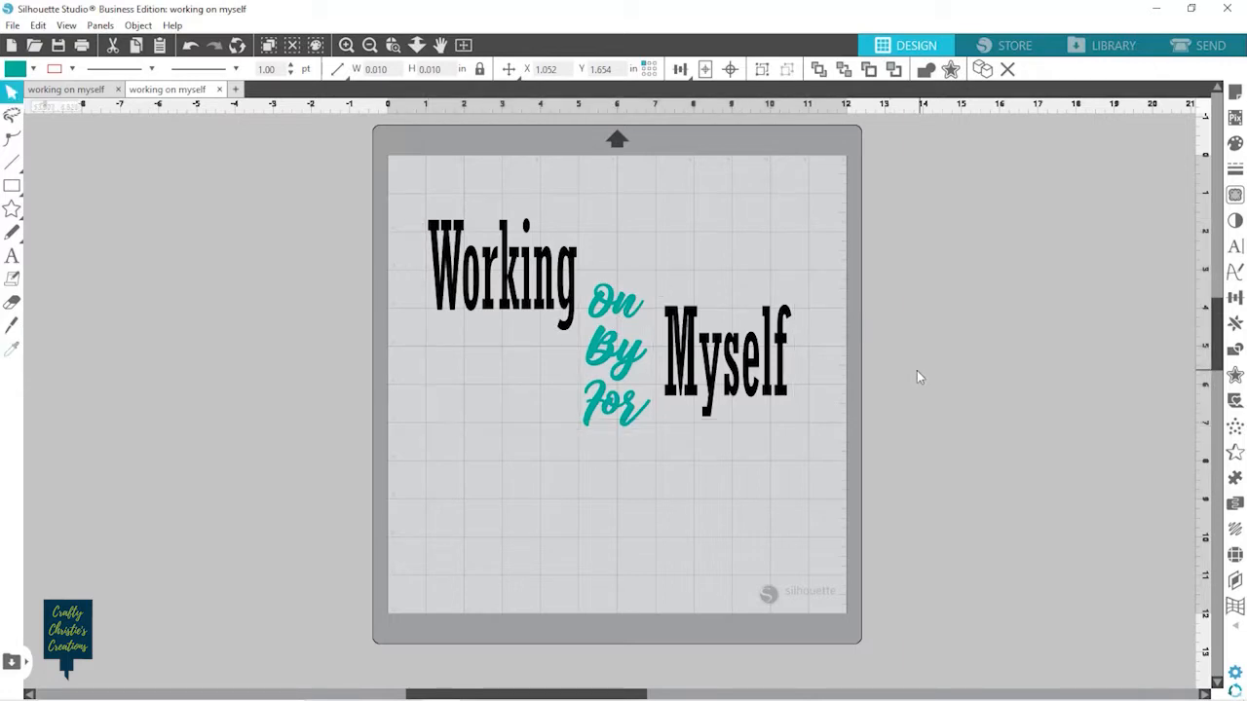
Try moving the "Working" and "Myself" lettering up away from "On By For", and undo the move
{"action": "left_click", "coordinate": [738, 380]}
{"action": "left_click_drag", "start_coordinate": [738, 380], "coordinate": [735, 296]}
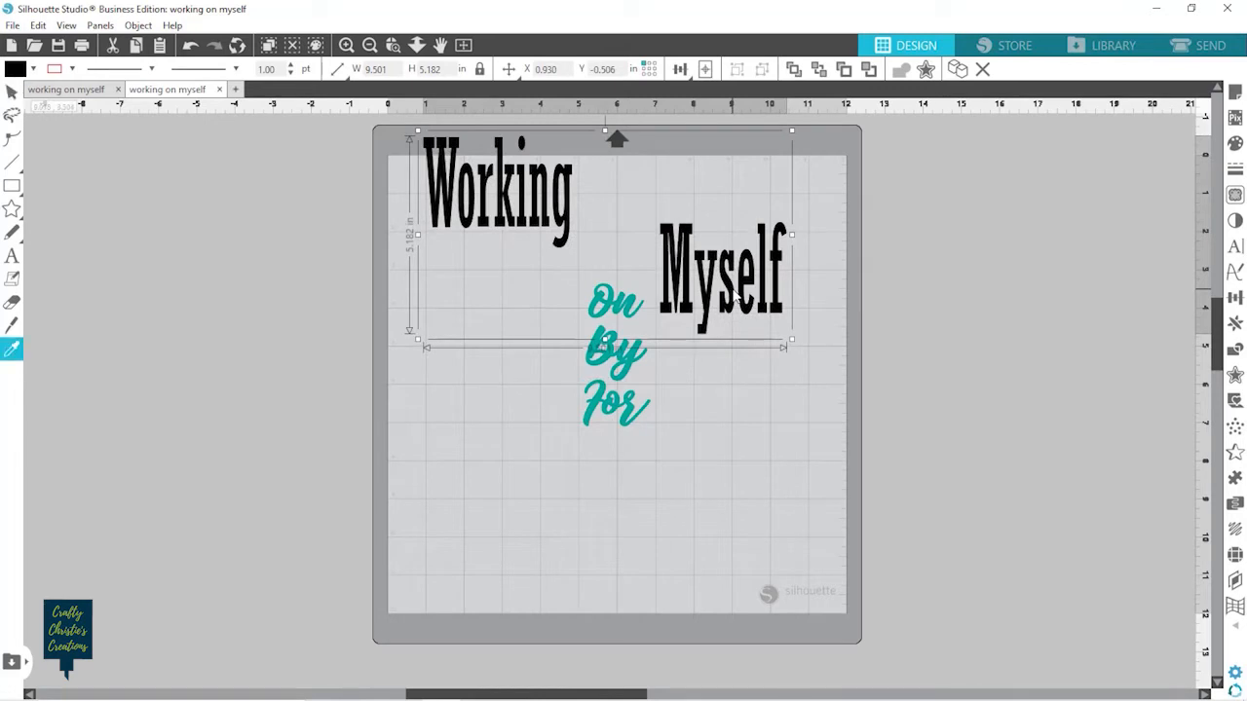
{"action": "key", "text": "ctrl+z"}
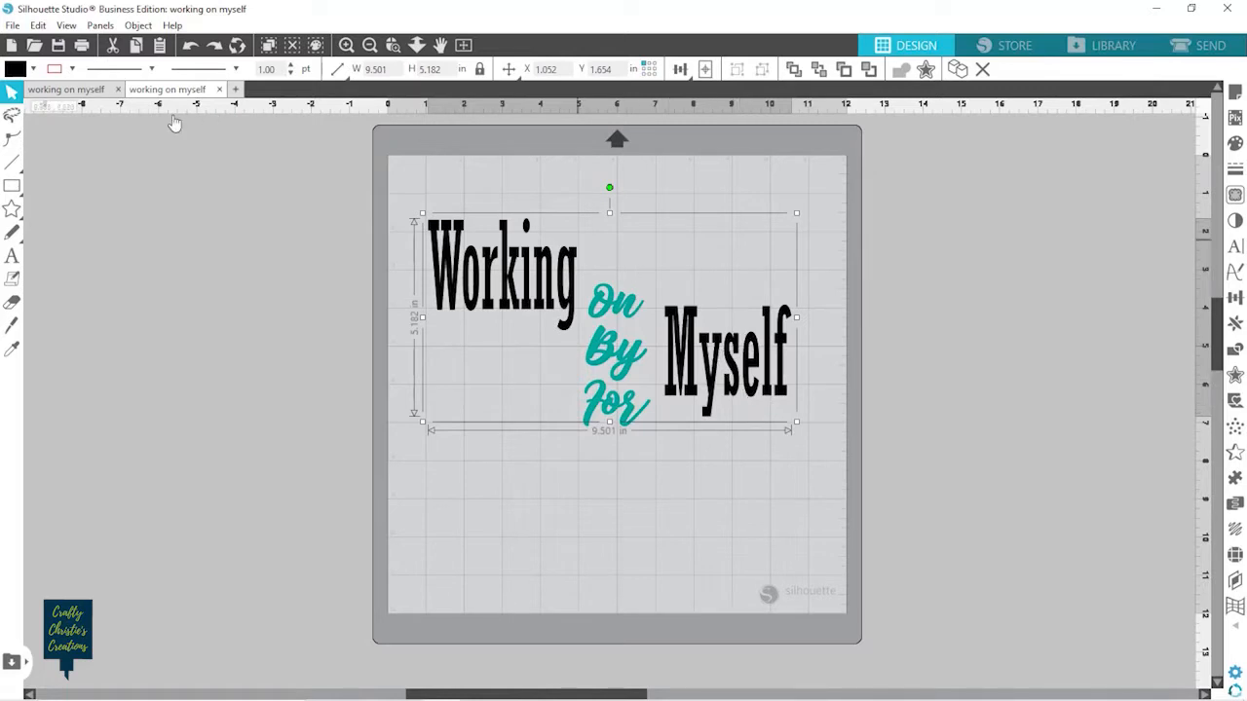
Fill "Working" and "Myself" with dark green and "On By For" with black
{"action": "left_click", "coordinate": [33, 70]}
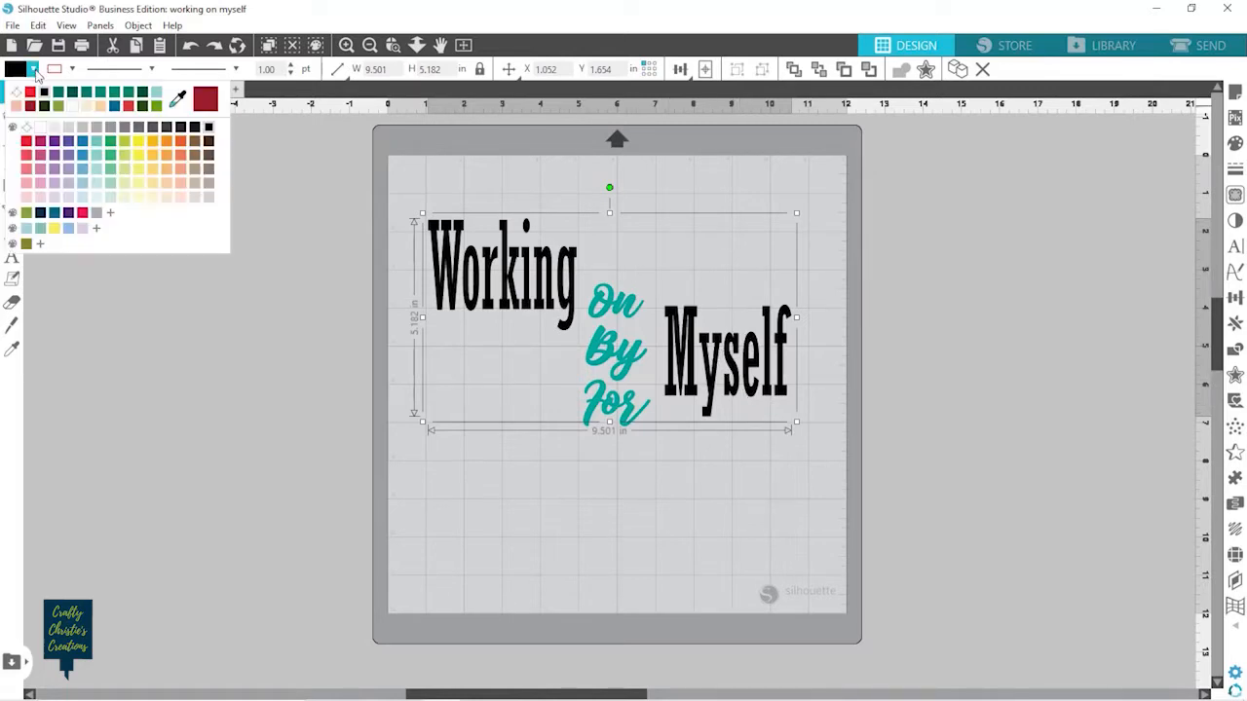
{"action": "left_click", "coordinate": [121, 95]}
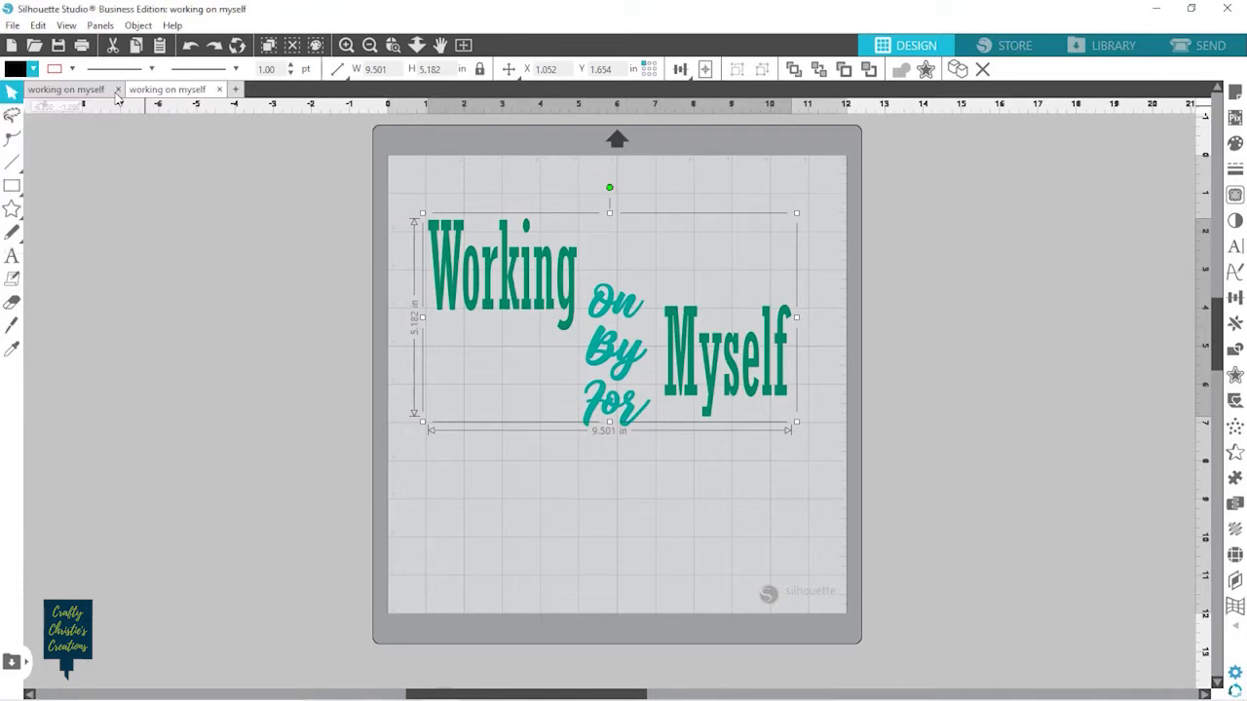
{"action": "left_click", "coordinate": [623, 375]}
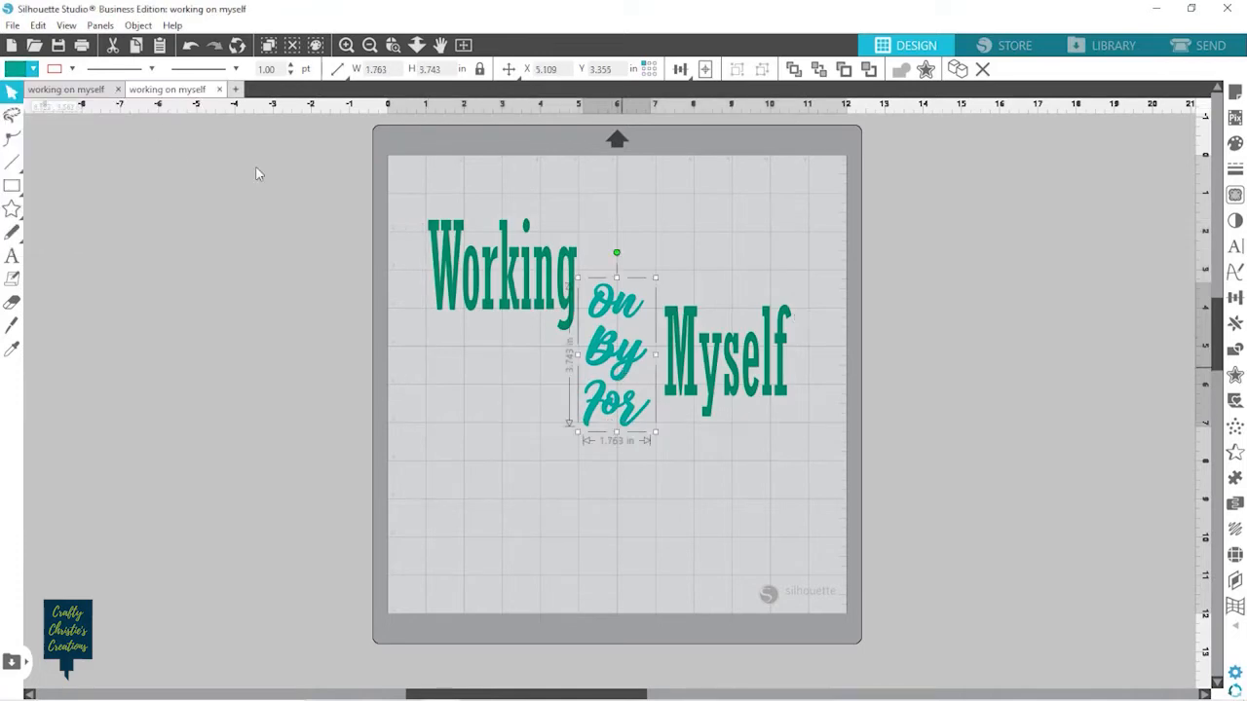
{"action": "left_click", "coordinate": [33, 69]}
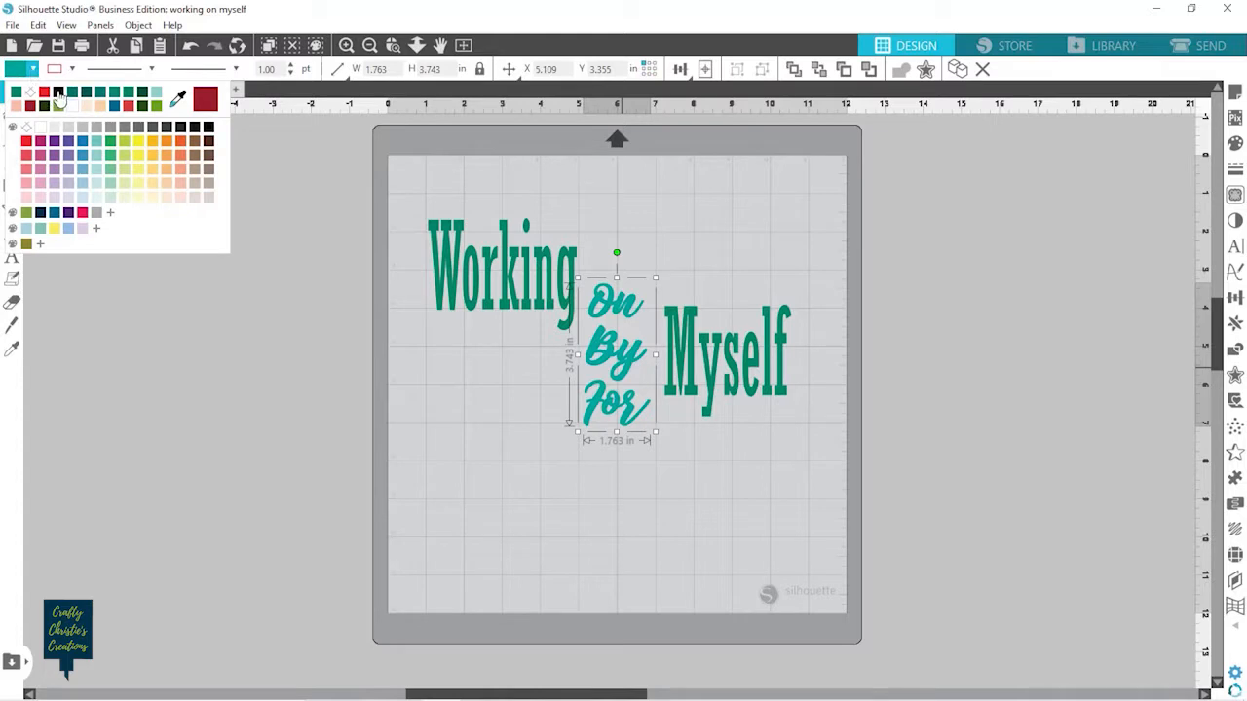
{"action": "left_click", "coordinate": [58, 93]}
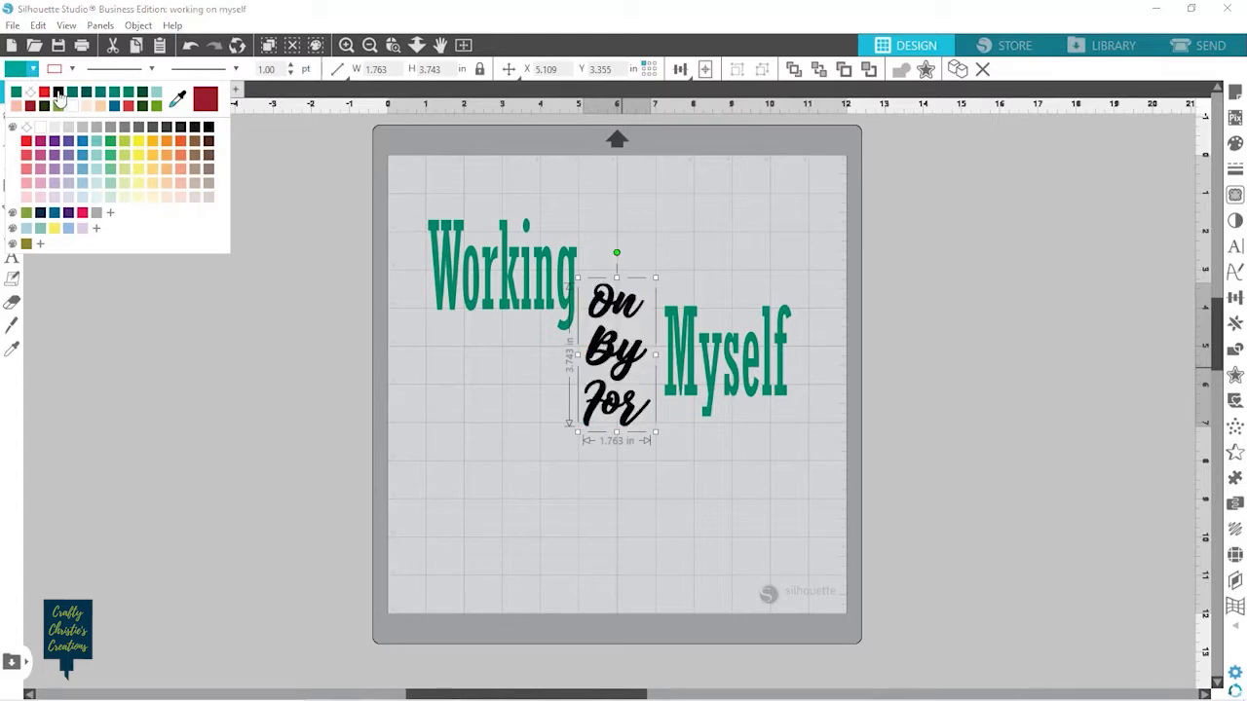
Duplicate the green "Working" and "Myself" lettering below the original and fill the copy with black
{"action": "left_click", "coordinate": [507, 390]}
{"action": "key", "text": "ctrl+a"}
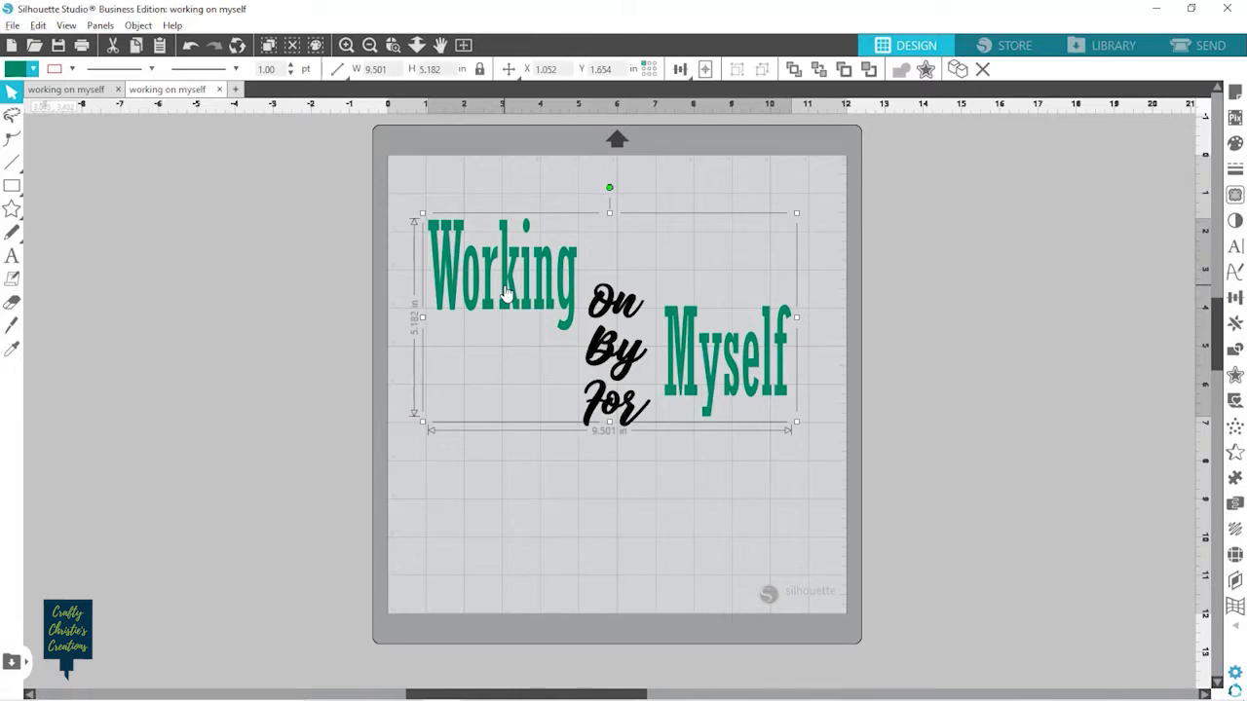
{"action": "left_click_drag", "start_coordinate": [506, 292], "coordinate": [499, 441]}
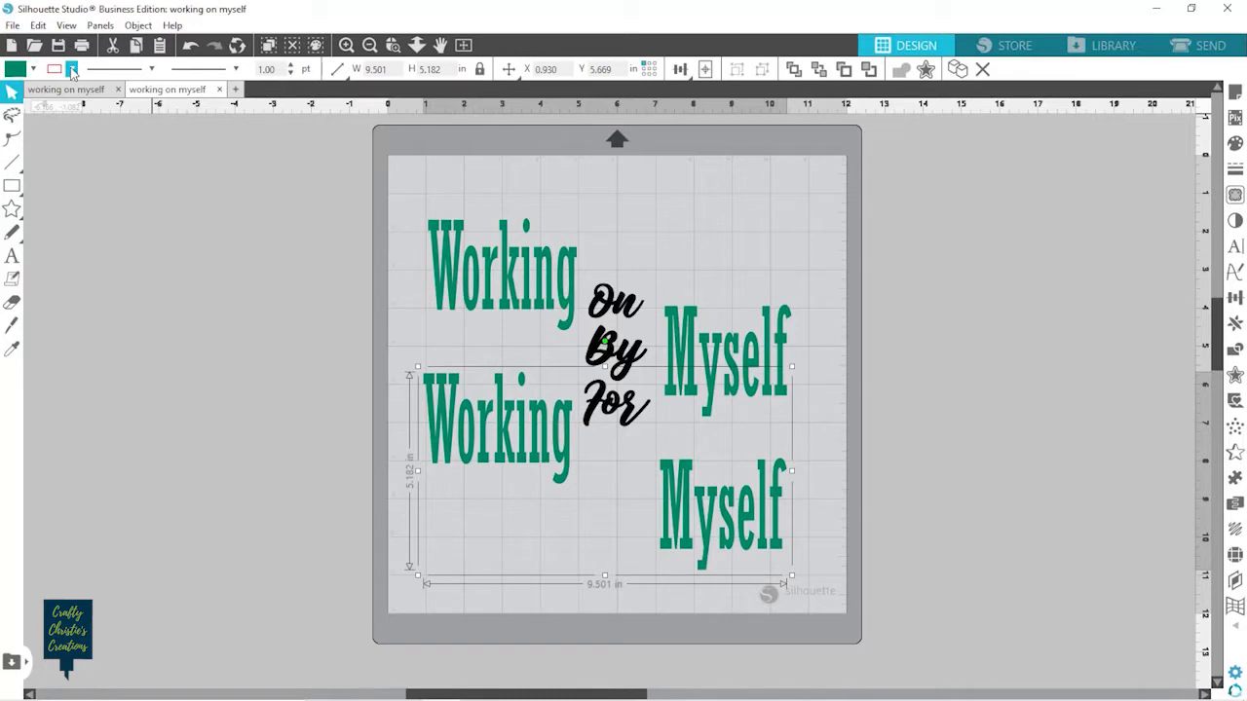
{"action": "left_click", "coordinate": [33, 69]}
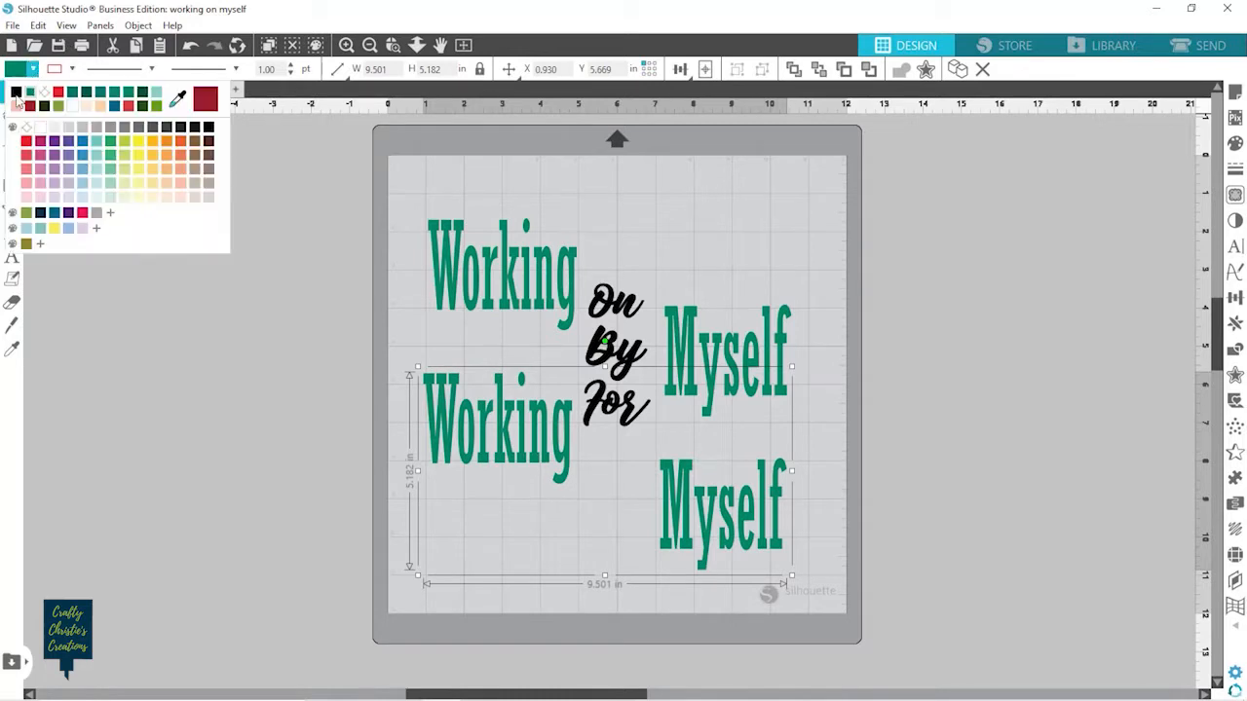
{"action": "left_click", "coordinate": [15, 93]}
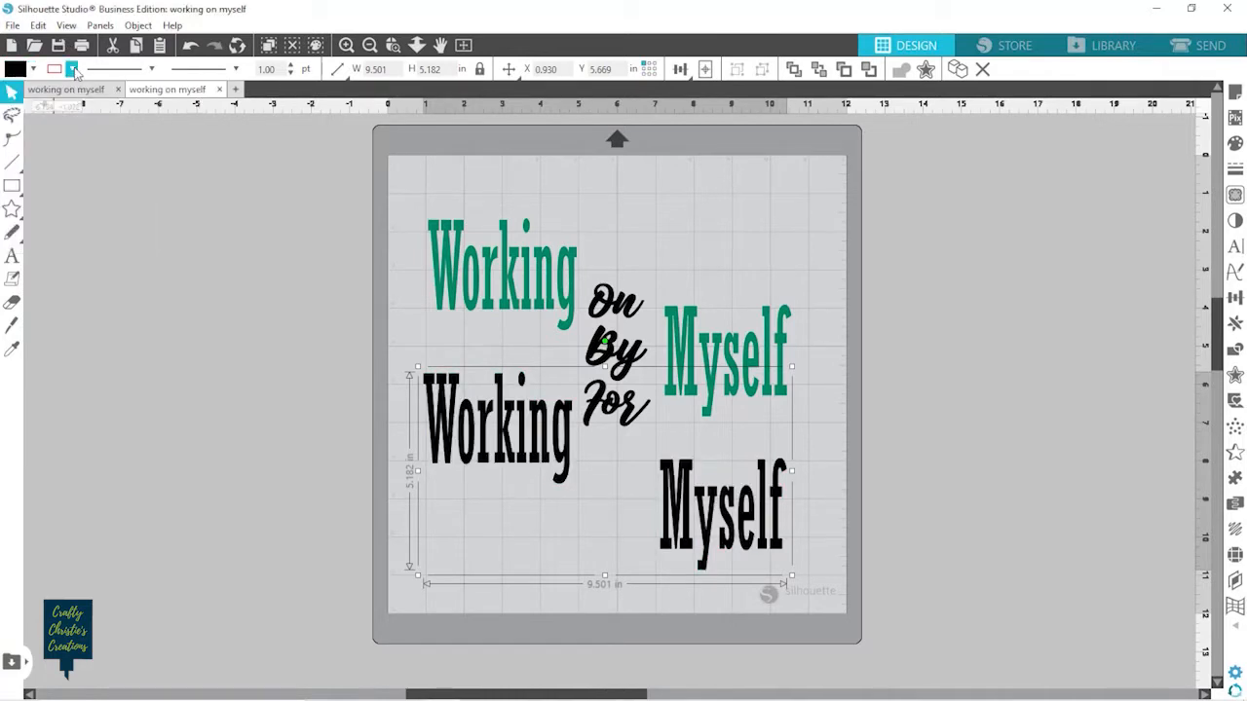
Give the black "Working" and "Myself" copy a black outline with a thickness of 5.00 pt
{"action": "left_click", "coordinate": [72, 69]}
{"action": "left_click", "coordinate": [59, 99]}
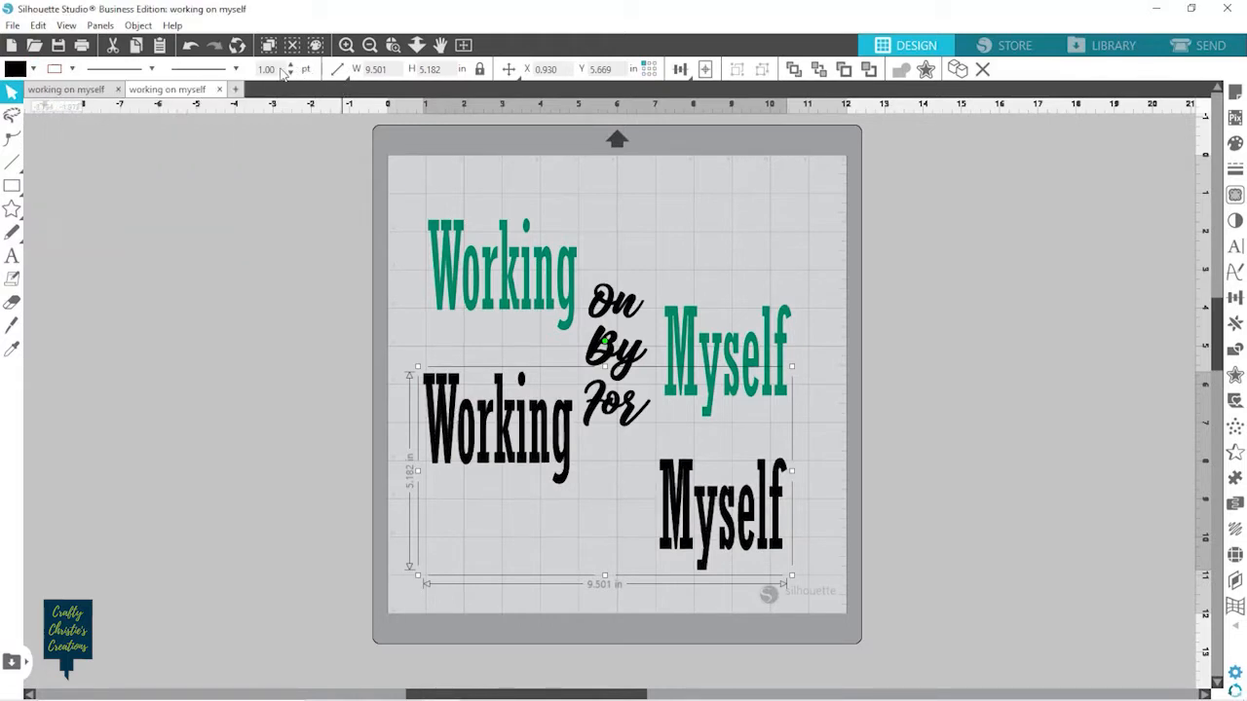
{"action": "left_click", "coordinate": [258, 69]}
{"action": "type", "text": "3"}
{"action": "key", "text": "Return"}
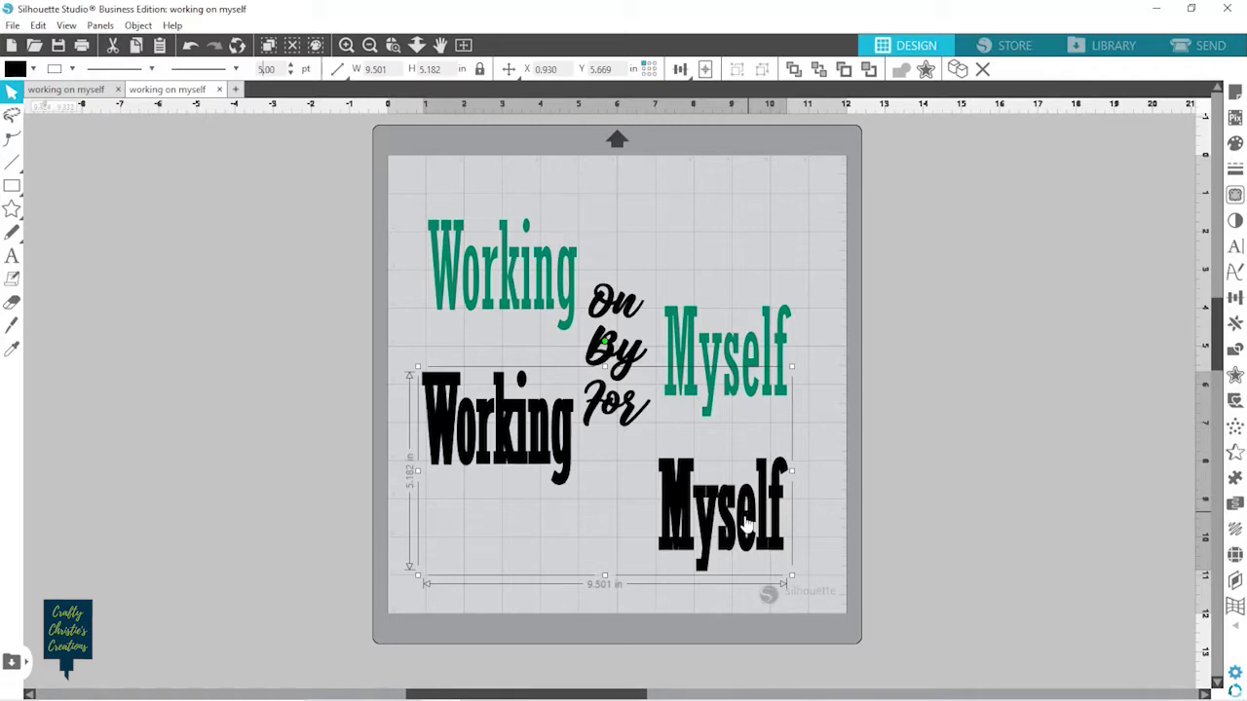
Place the thick black copy over the green lettering, offset slightly as a shadow, and send it to the back
{"action": "left_click_drag", "start_coordinate": [743, 495], "coordinate": [756, 372]}
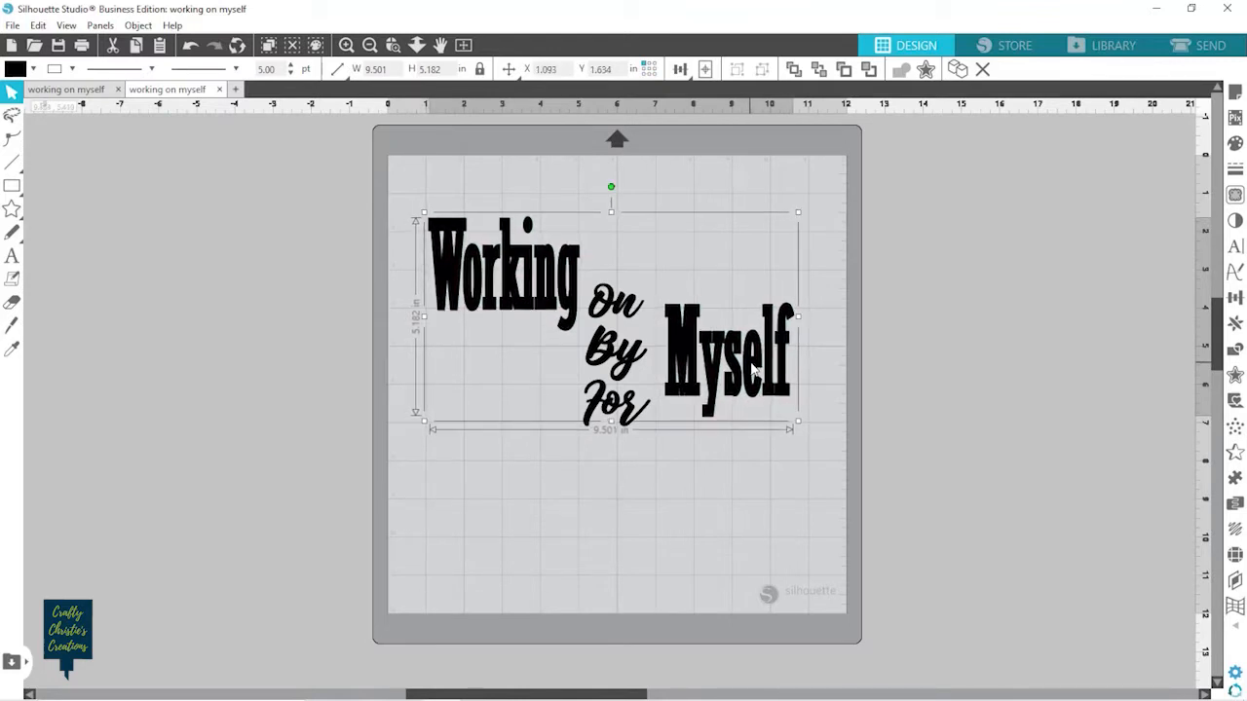
{"action": "left_click", "coordinate": [817, 72]}
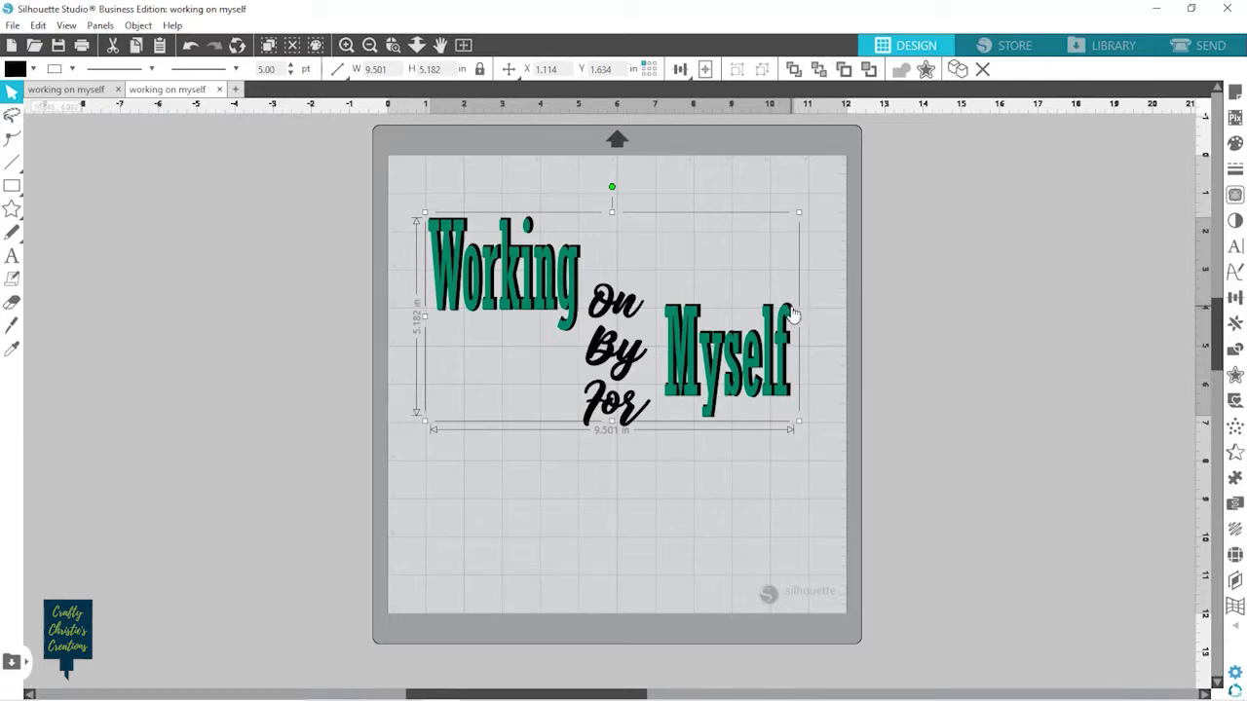
Try moving the black shadow copy down off the green lettering, and undo the move
{"action": "left_click_drag", "start_coordinate": [797, 320], "coordinate": [783, 464]}
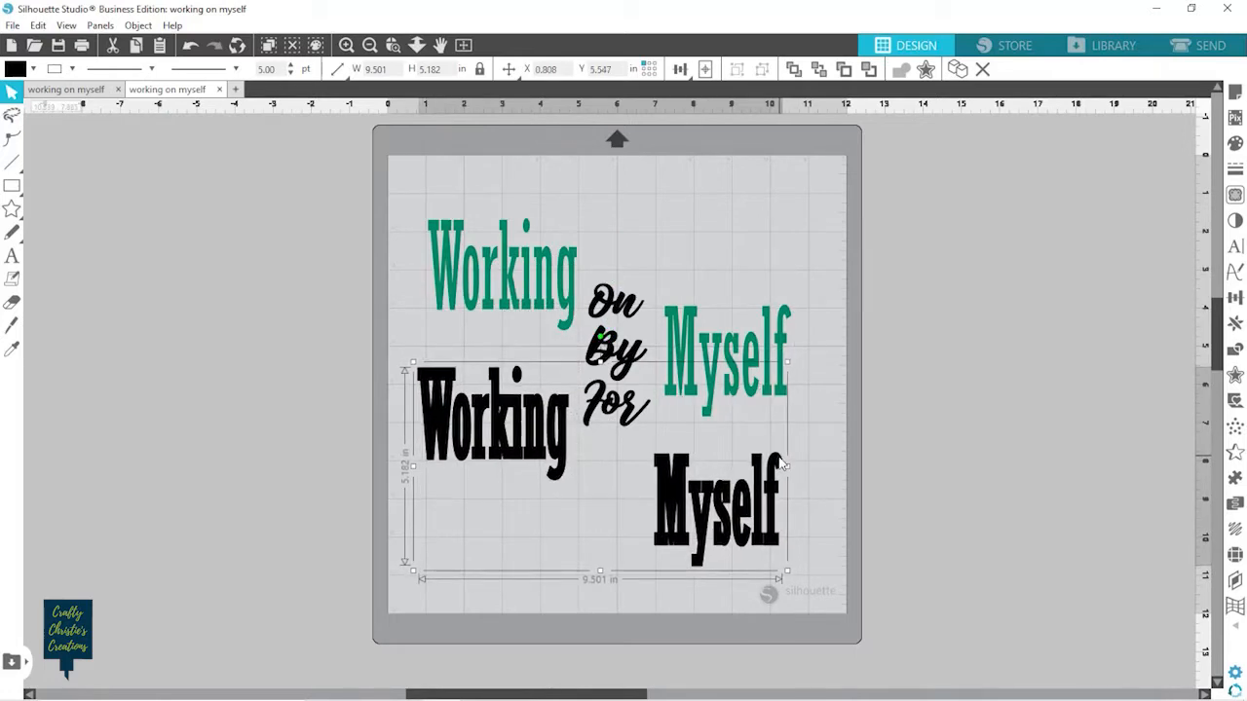
{"action": "left_click", "coordinate": [839, 248]}
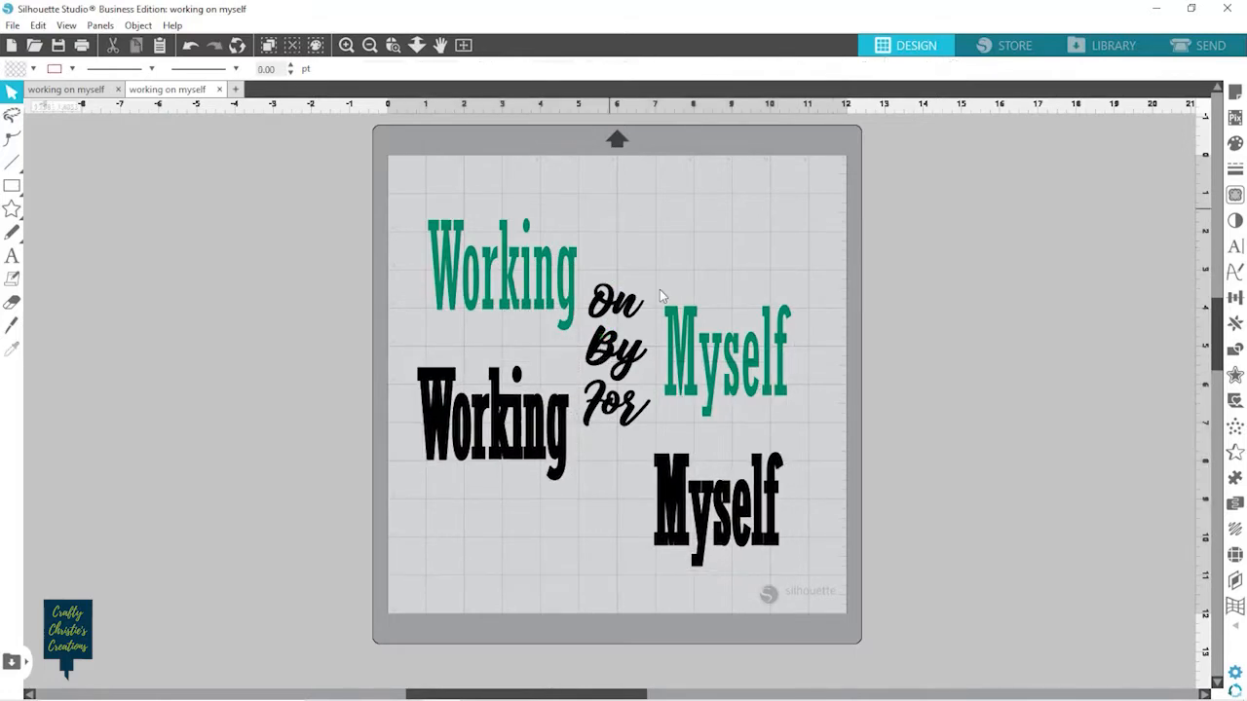
{"action": "left_click", "coordinate": [750, 523]}
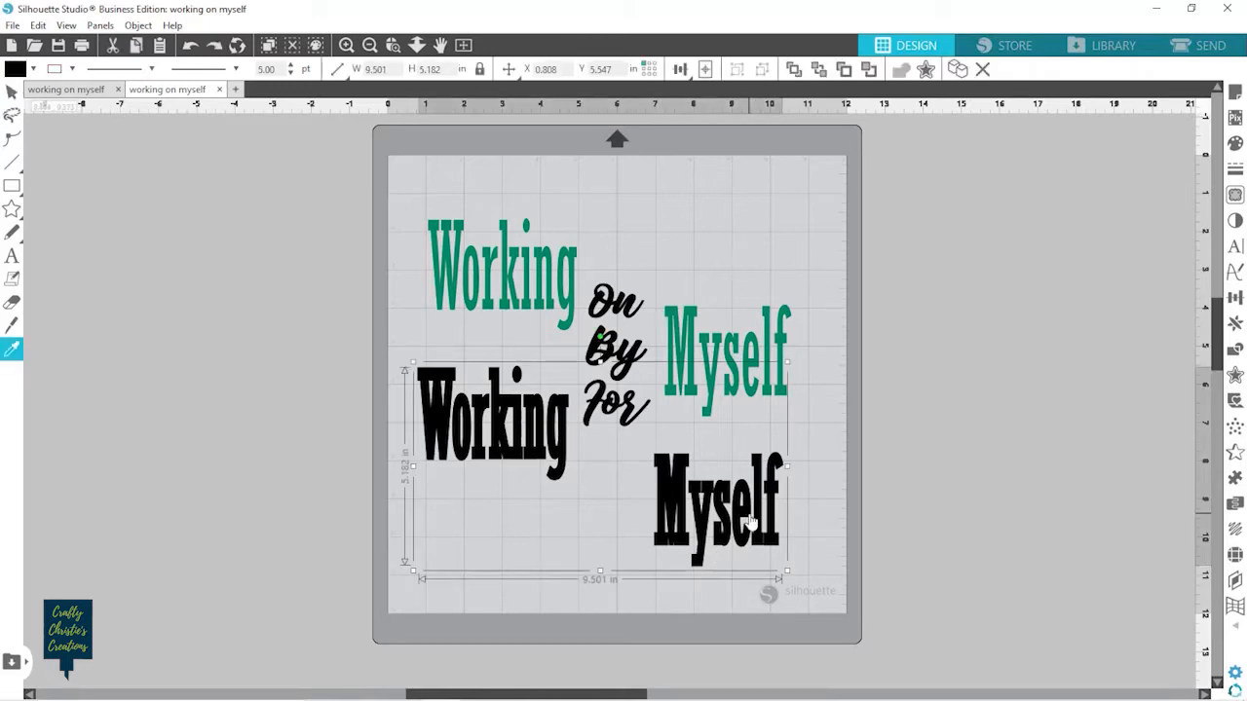
{"action": "key", "text": "ctrl+z"}
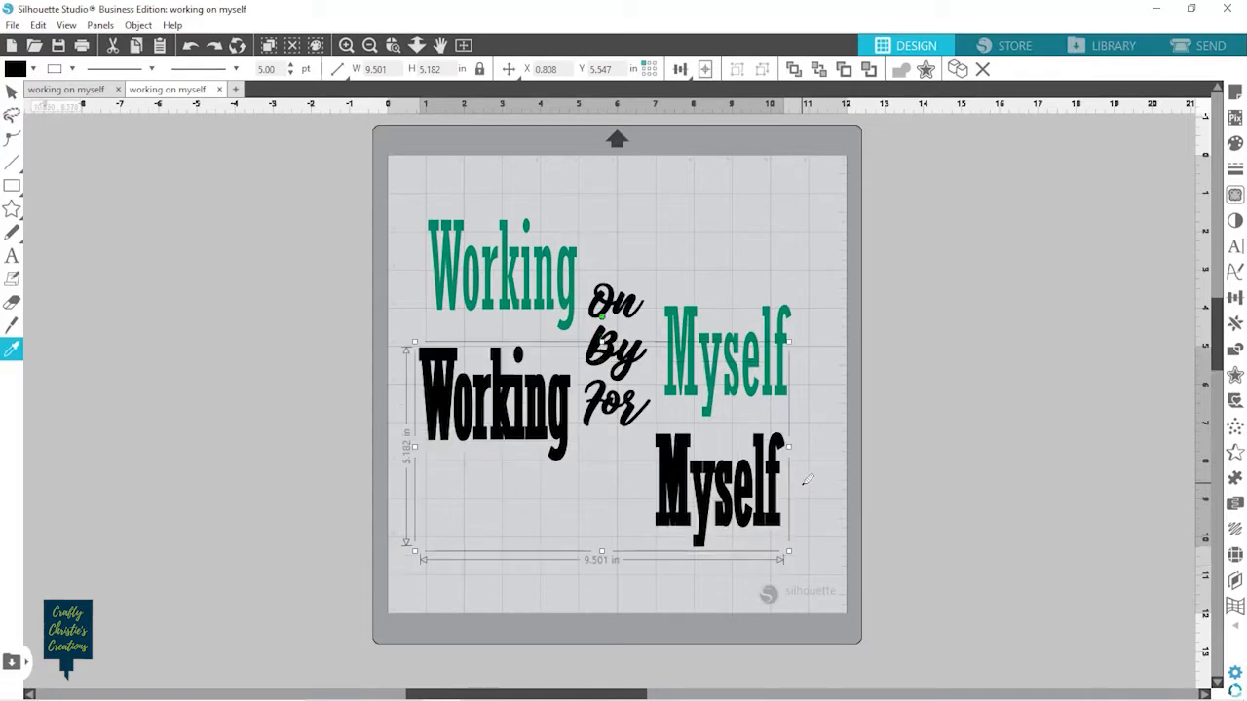
{"action": "left_click", "coordinate": [838, 343]}
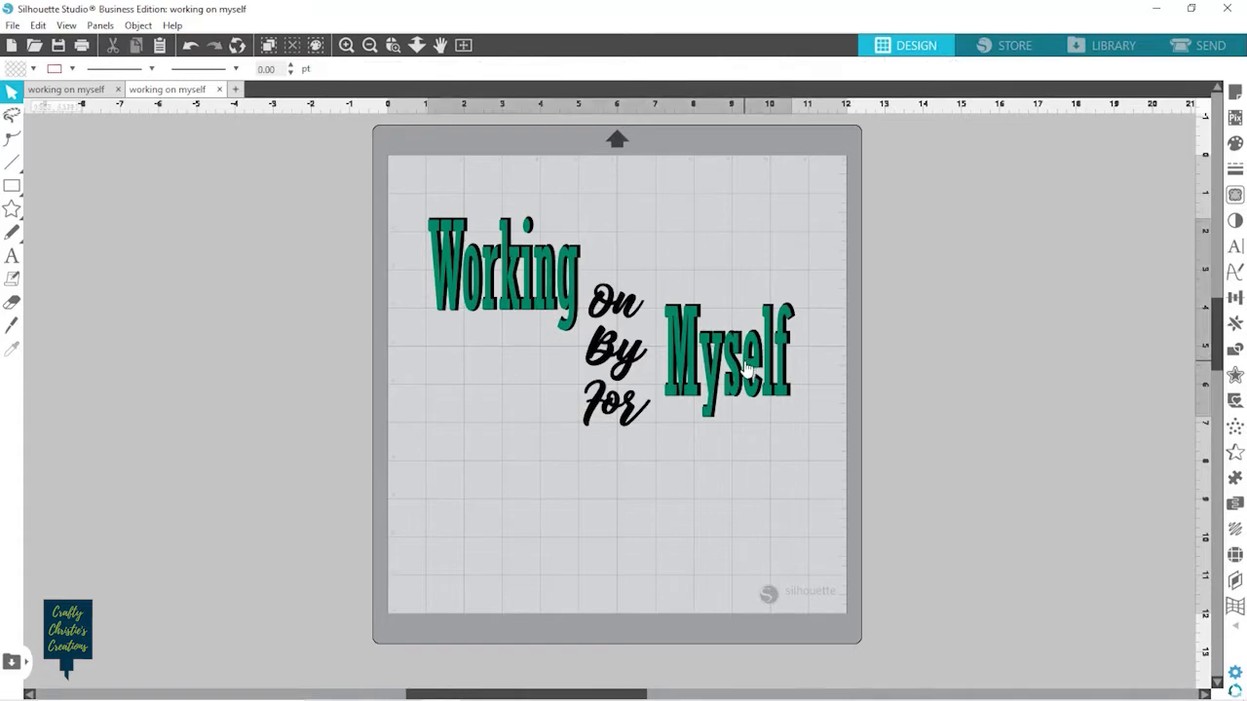
Move the green "Working" and "Myself" below the design, and group the black shadow lettering with "On By For"
{"action": "left_click_drag", "start_coordinate": [749, 370], "coordinate": [750, 575]}
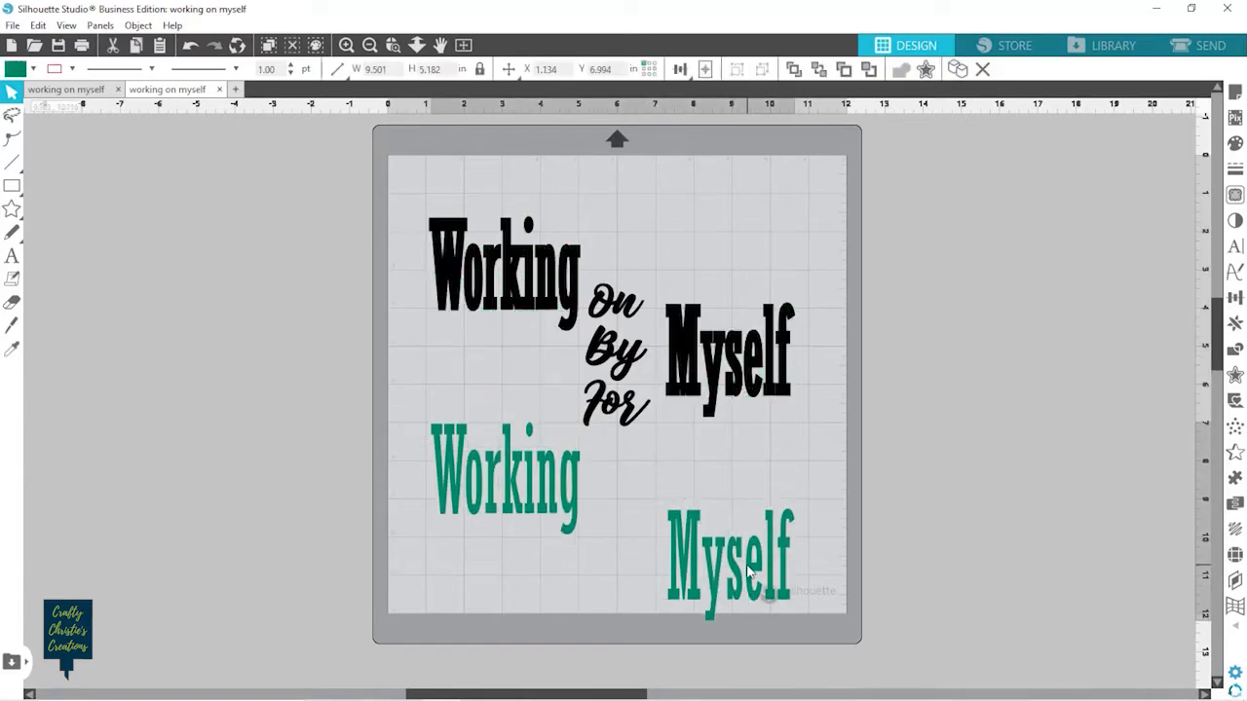
{"action": "left_click", "coordinate": [401, 183]}
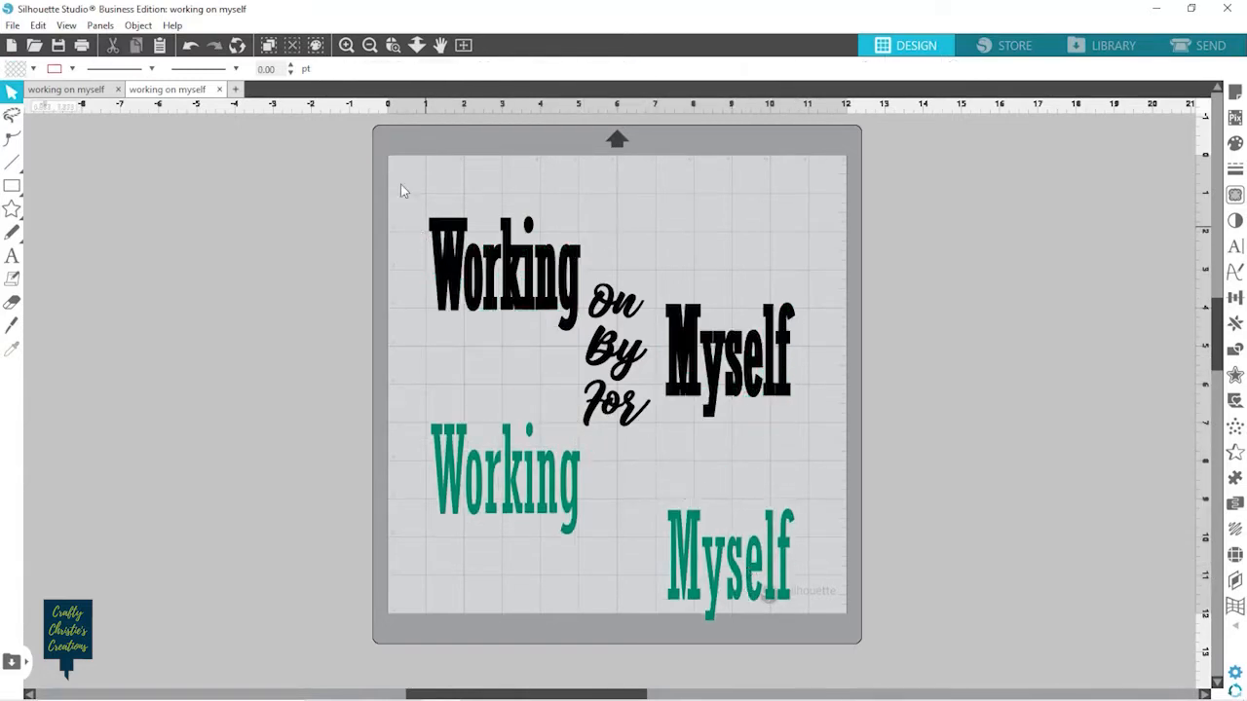
{"action": "left_click_drag", "start_coordinate": [400, 183], "coordinate": [815, 400]}
{"action": "key", "text": "i"}
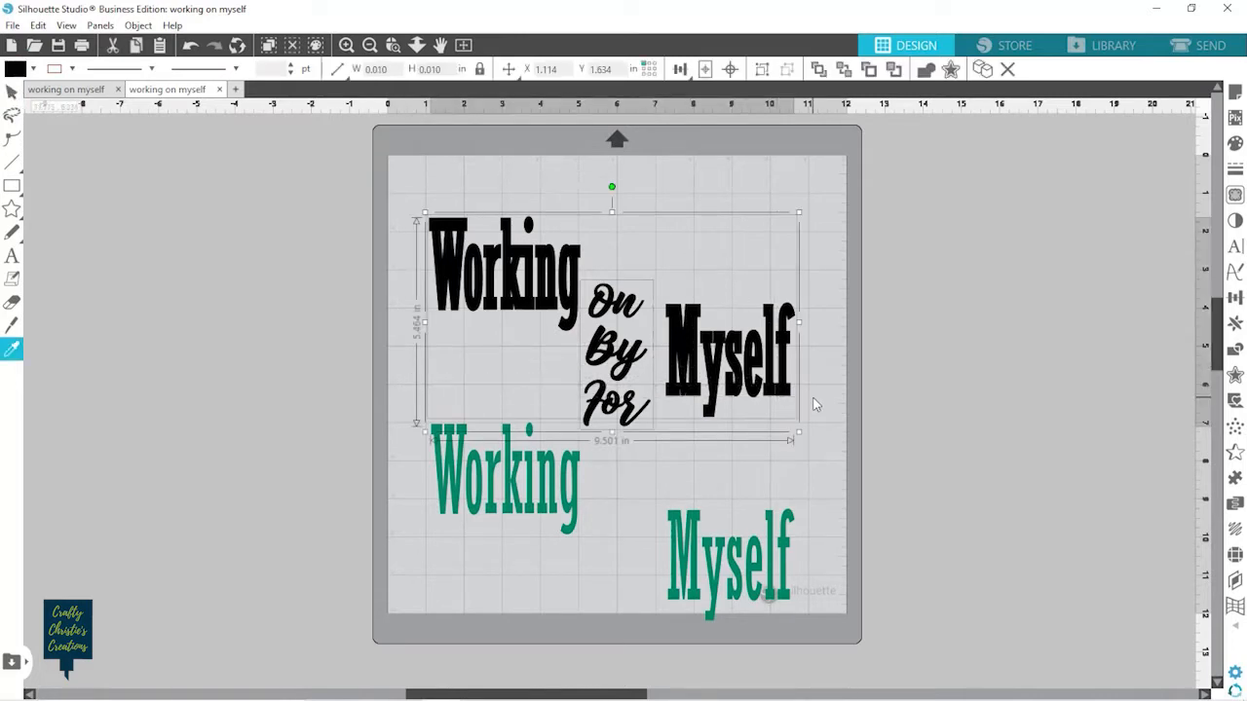
{"action": "key", "text": "ctrl+g"}
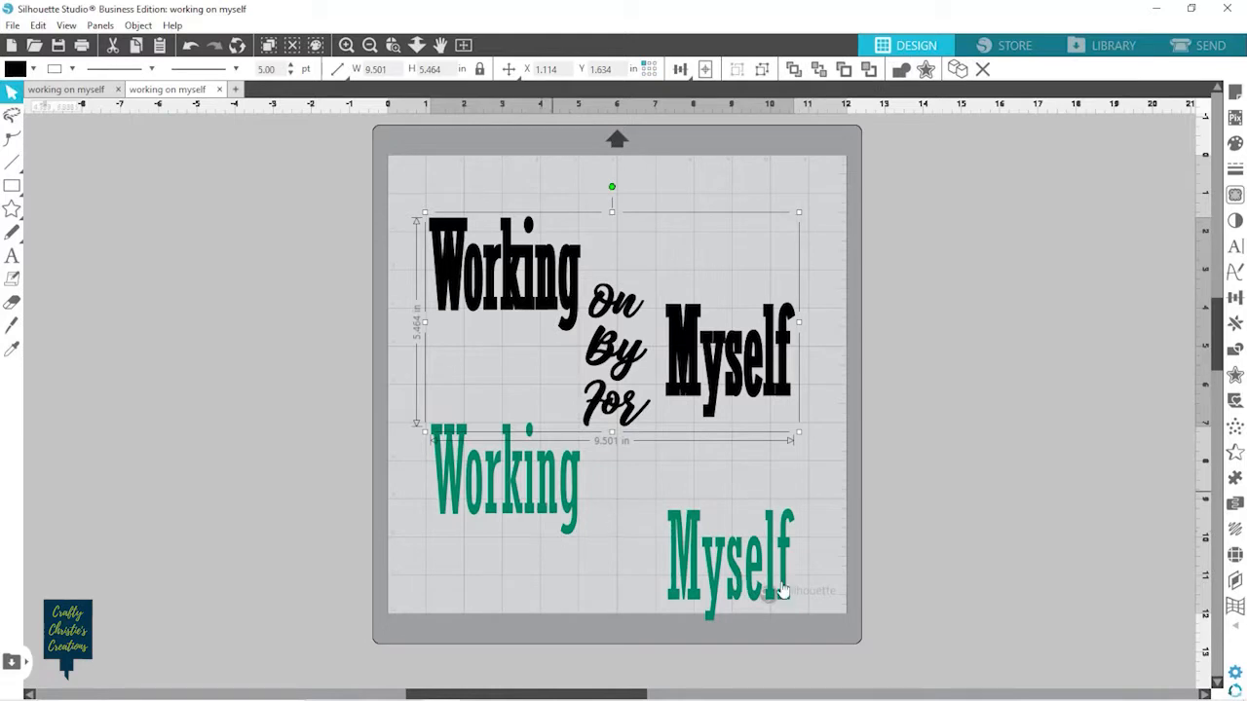
Release the compound path of the green "Working" and "Myself" lettering
{"action": "left_click", "coordinate": [801, 522]}
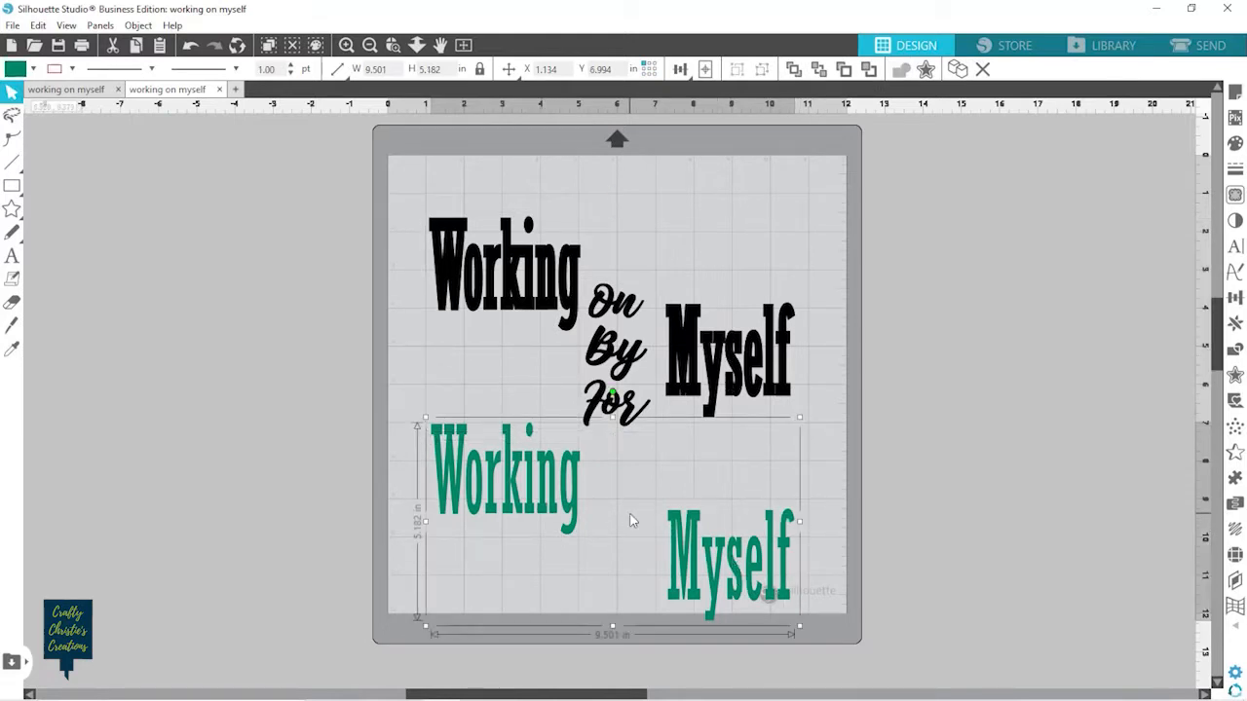
{"action": "key", "text": "i"}
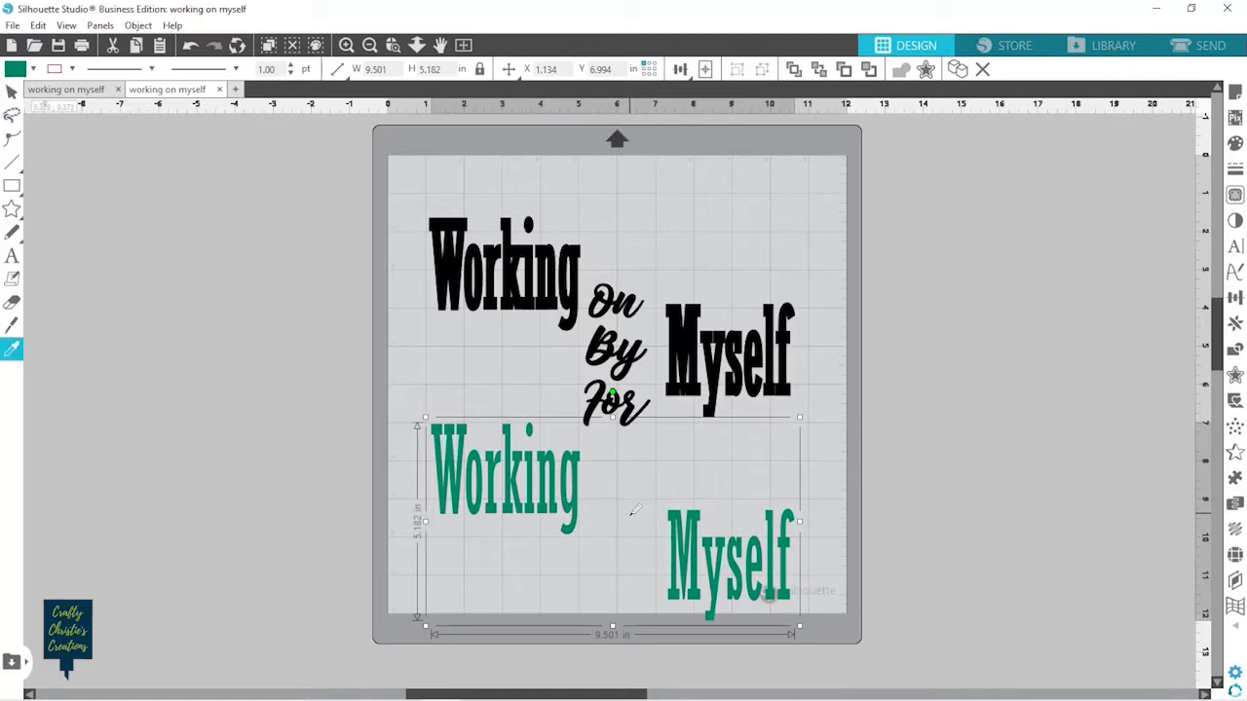
{"action": "key", "text": "v"}
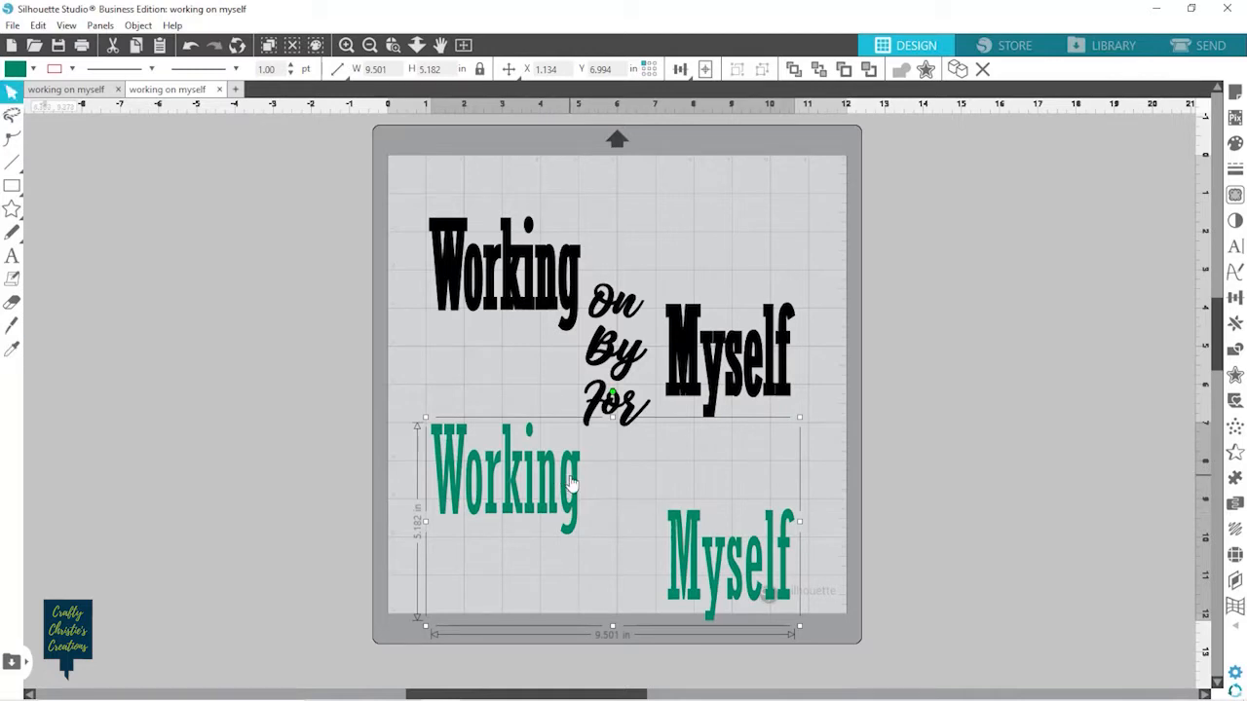
{"action": "key", "text": "i"}
{"action": "key", "text": "v"}
{"action": "right_click", "coordinate": [560, 487]}
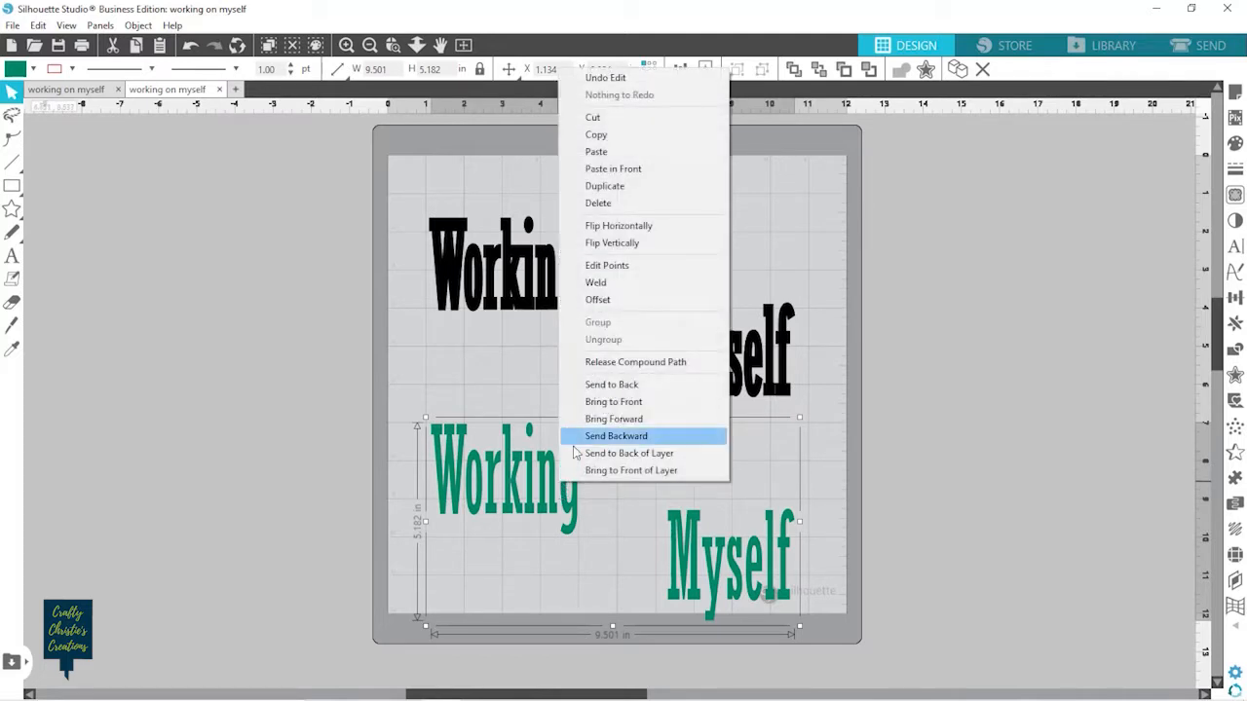
{"action": "left_click", "coordinate": [624, 362]}
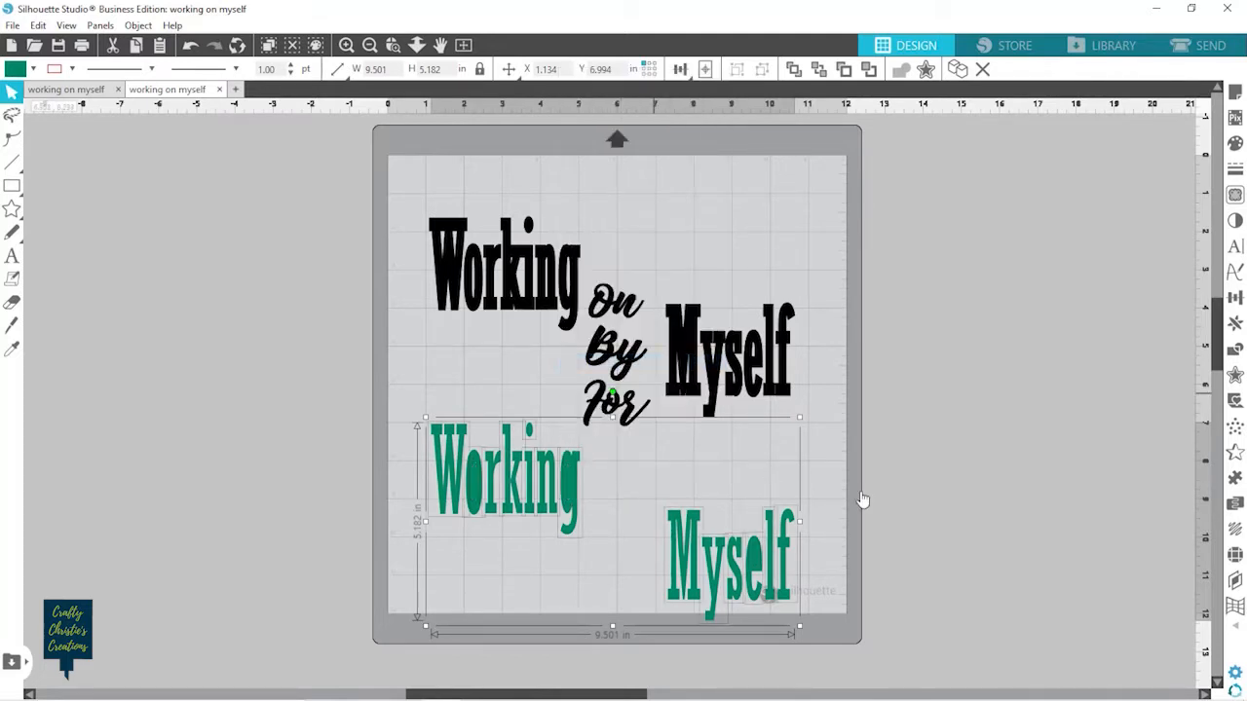
{"action": "left_click", "coordinate": [918, 484]}
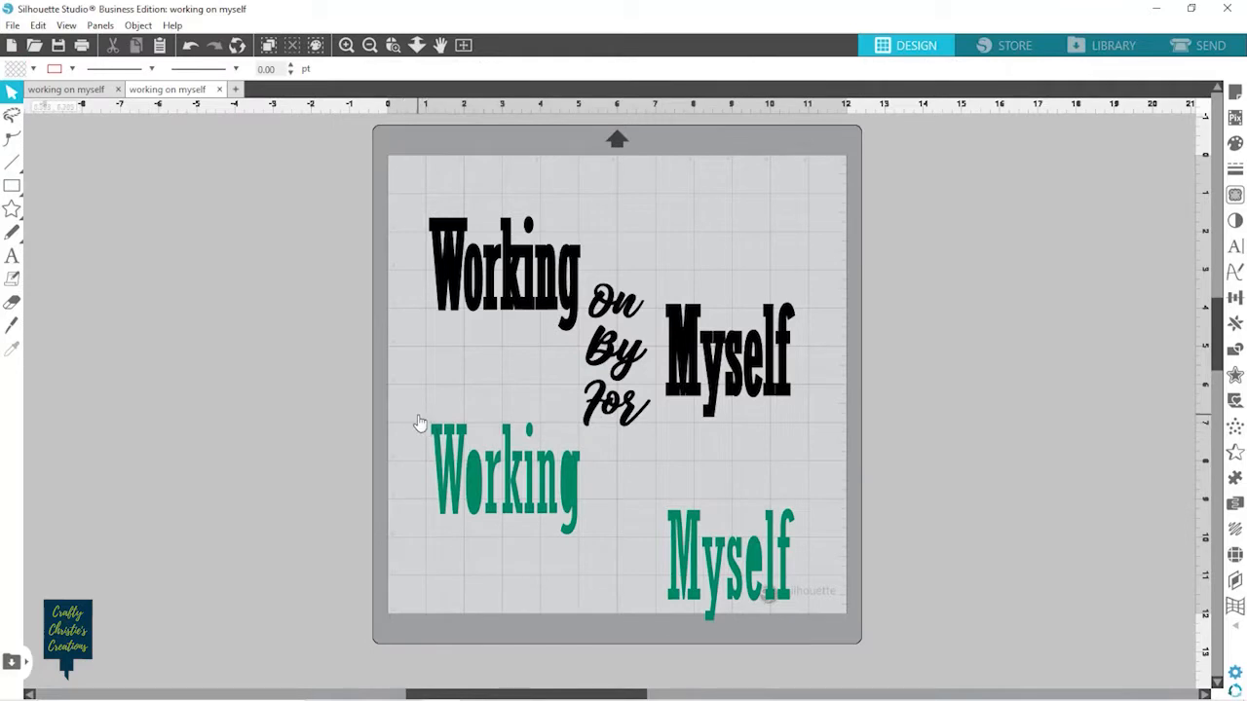
Combine all letter pieces of the green "Working", including the dot of the i, into one compound path
{"action": "left_click_drag", "start_coordinate": [419, 415], "coordinate": [634, 534]}
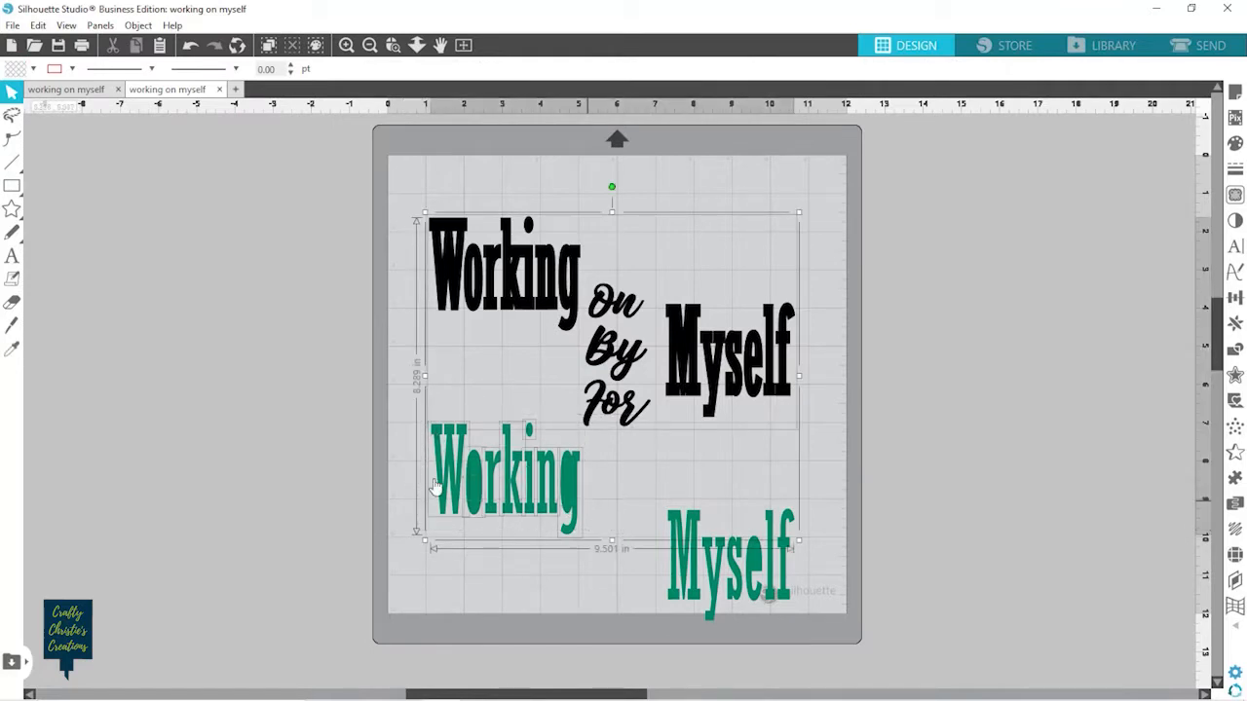
{"action": "left_click", "coordinate": [335, 457]}
{"action": "left_click_drag", "start_coordinate": [417, 442], "coordinate": [609, 524]}
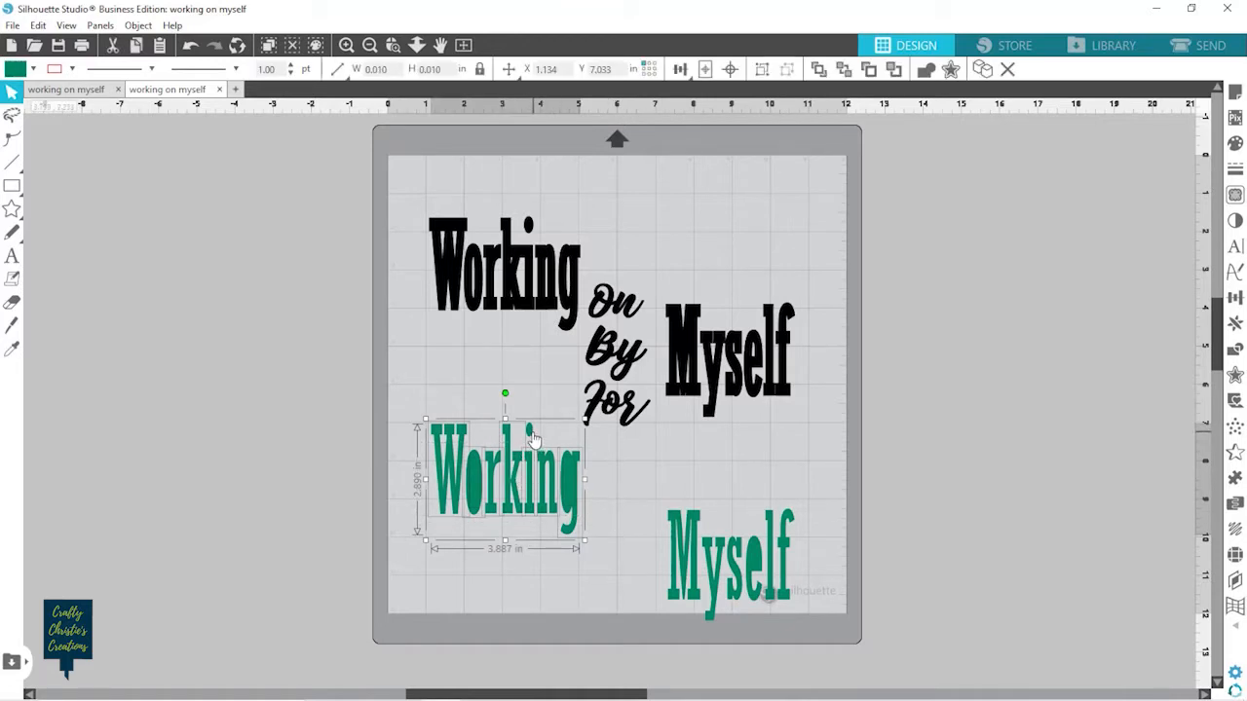
{"action": "left_click", "coordinate": [530, 432], "text": "shift"}
{"action": "right_click", "coordinate": [532, 441]}
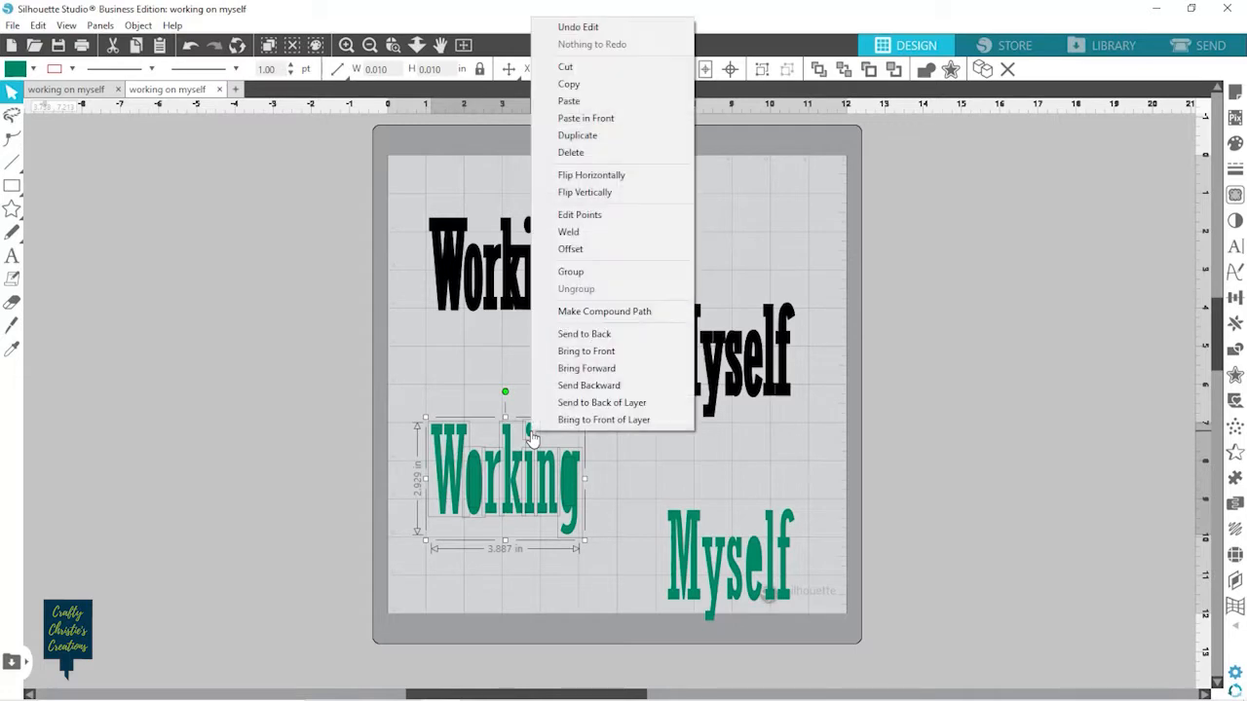
{"action": "left_click", "coordinate": [582, 312]}
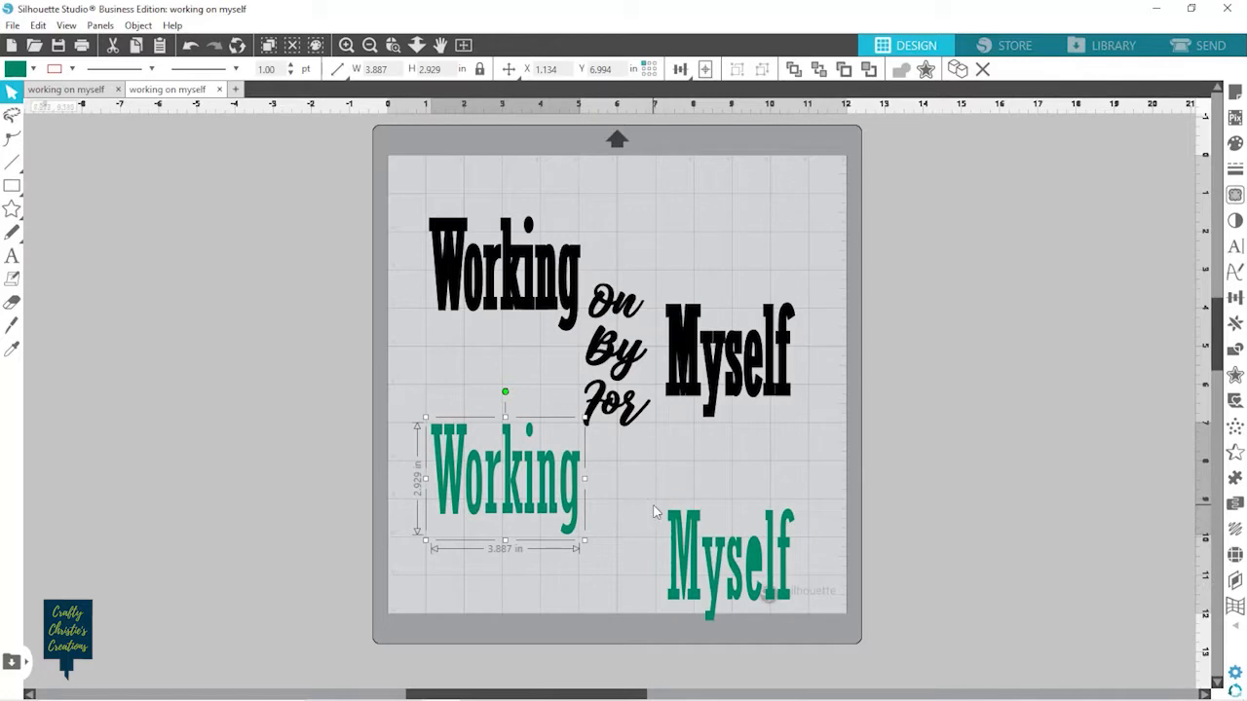
Combine the letter pieces of the green "Myself" into one compound path
{"action": "left_click", "coordinate": [842, 605]}
{"action": "left_click_drag", "start_coordinate": [841, 599], "coordinate": [735, 560]}
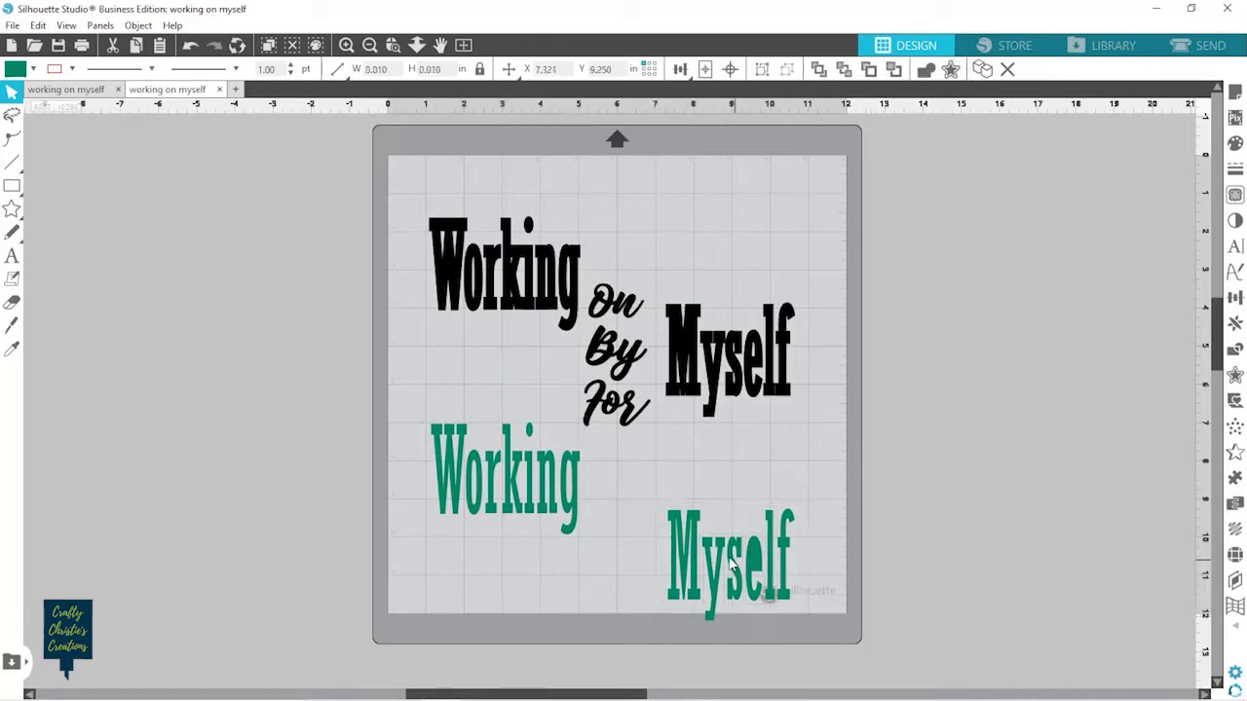
{"action": "left_click_drag", "start_coordinate": [651, 501], "coordinate": [802, 597]}
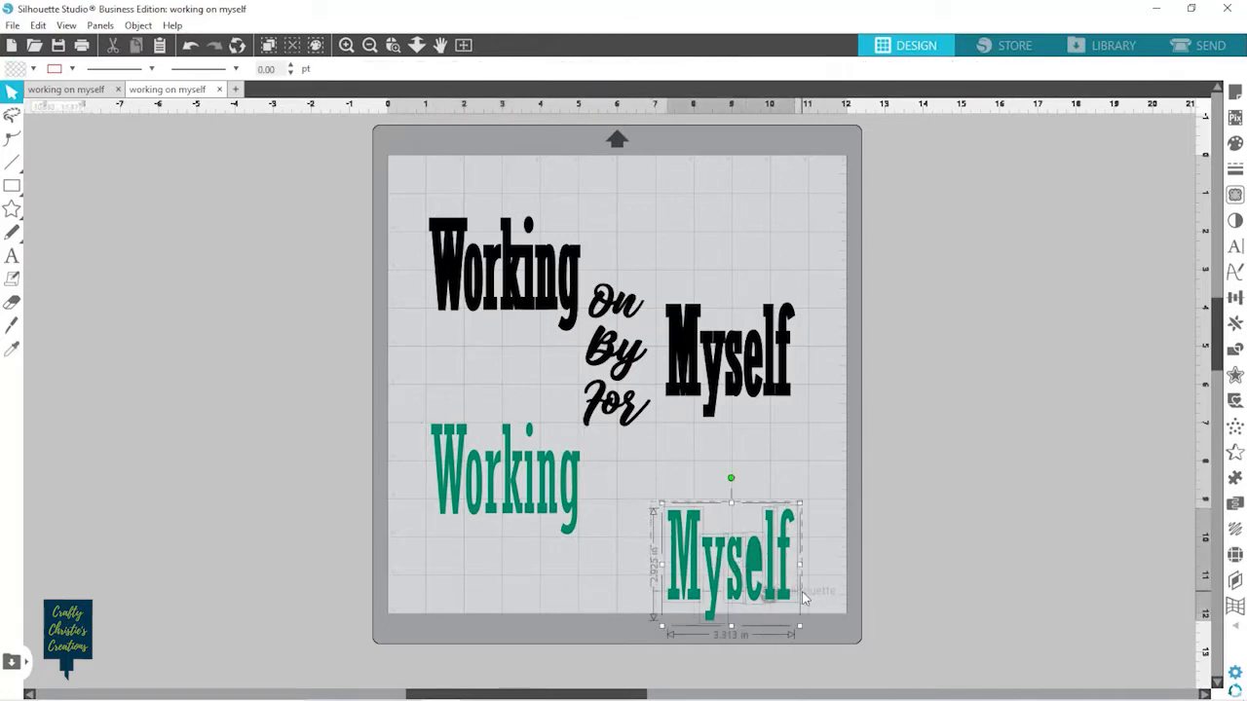
{"action": "right_click", "coordinate": [750, 551]}
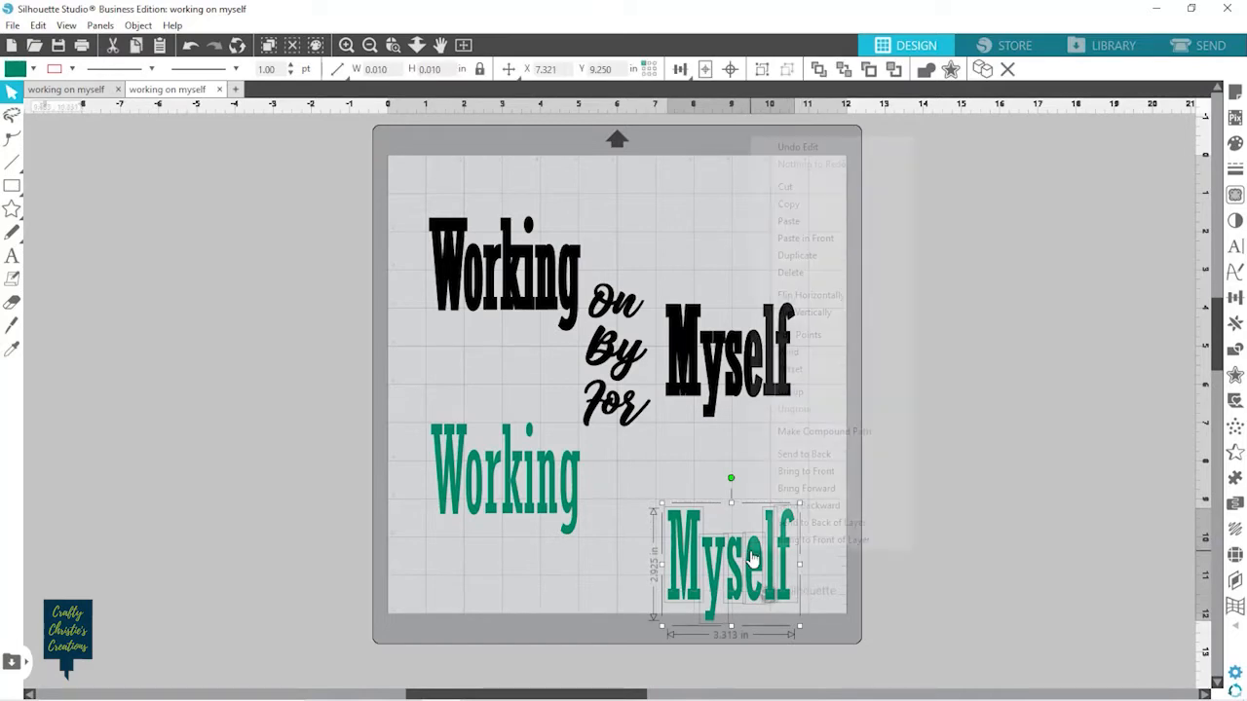
{"action": "left_click", "coordinate": [816, 431]}
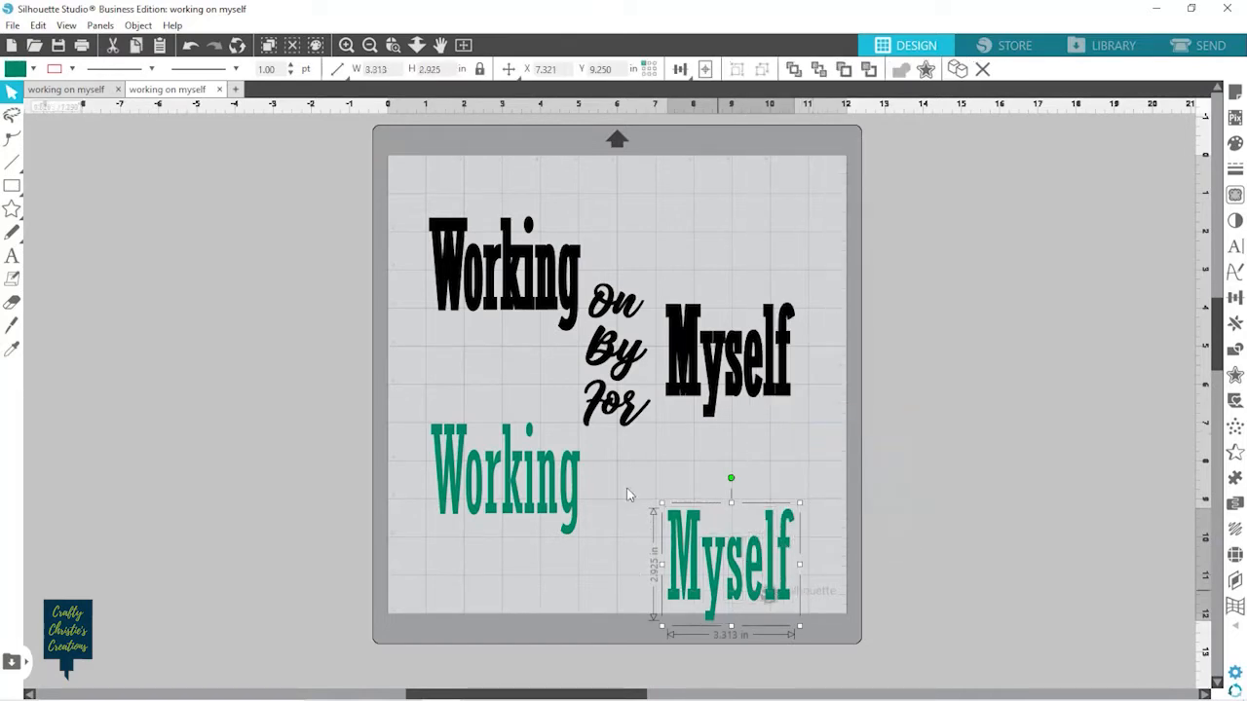
Place the green "Working" and "Myself" side by side near the bottom of the mat and group them
{"action": "left_click_drag", "start_coordinate": [528, 491], "coordinate": [492, 574]}
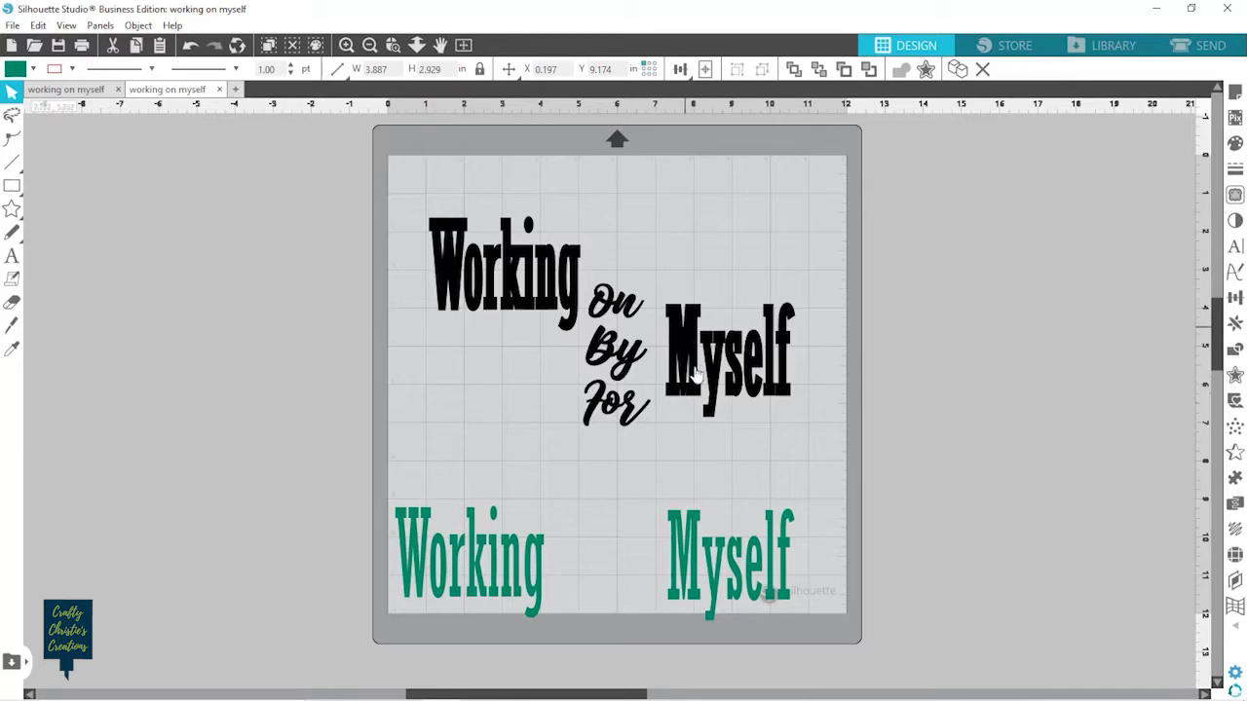
{"action": "left_click", "coordinate": [710, 580]}
{"action": "left_click_drag", "start_coordinate": [709, 580], "coordinate": [542, 555]}
{"action": "left_click", "coordinate": [368, 472]}
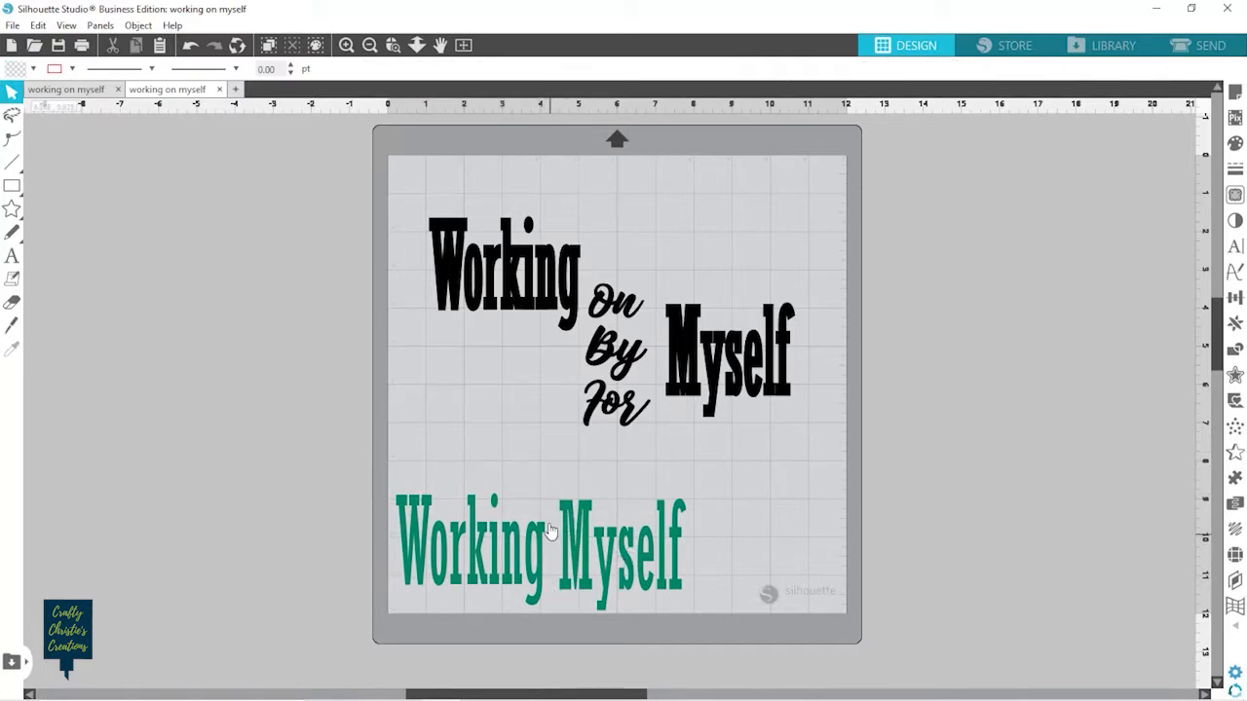
{"action": "left_click_drag", "start_coordinate": [375, 476], "coordinate": [757, 570]}
{"action": "key", "text": "ctrl+g"}
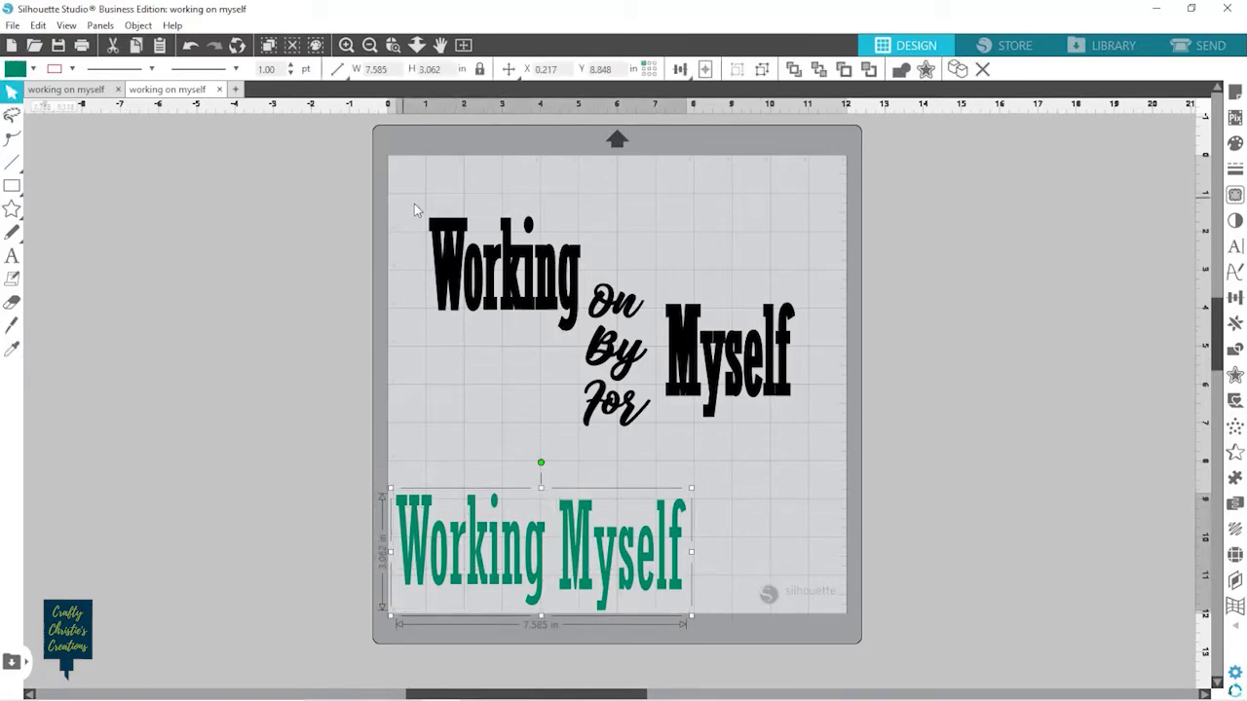
Copy the green lettering's style onto the black design with the eyedropper, and fill the design with black
{"action": "left_click_drag", "start_coordinate": [414, 204], "coordinate": [805, 441]}
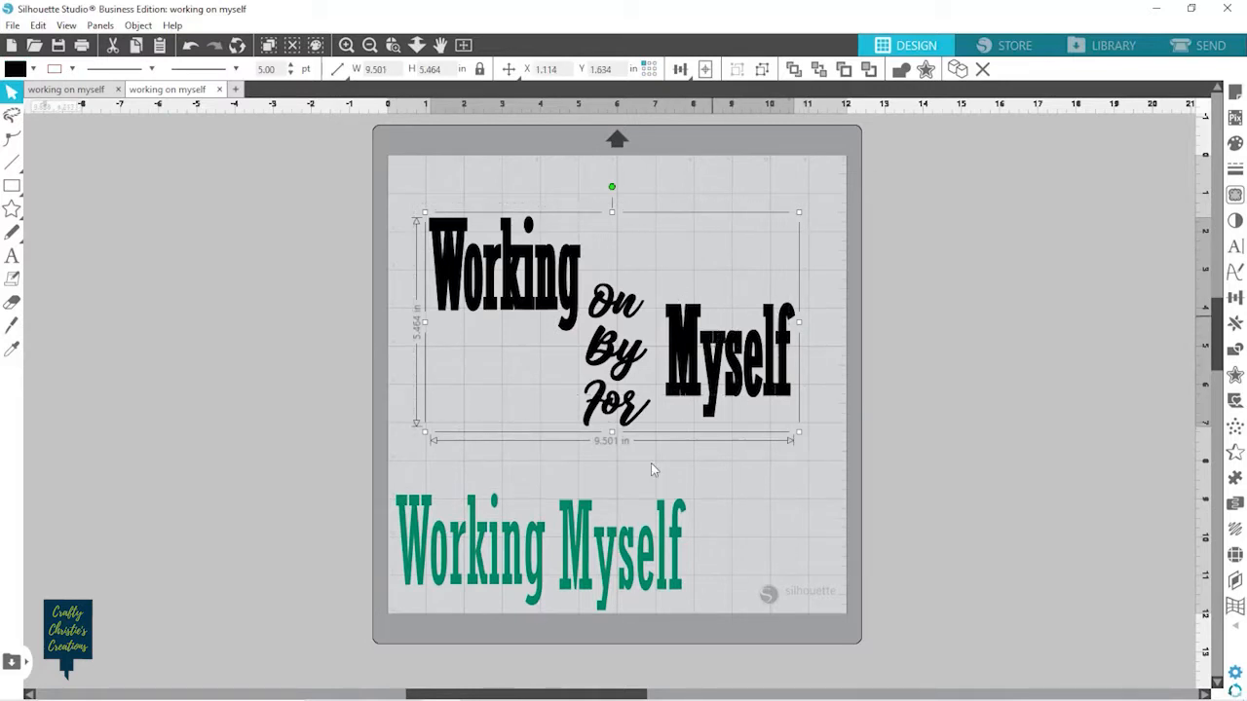
{"action": "key", "text": "i"}
{"action": "left_click", "coordinate": [565, 539]}
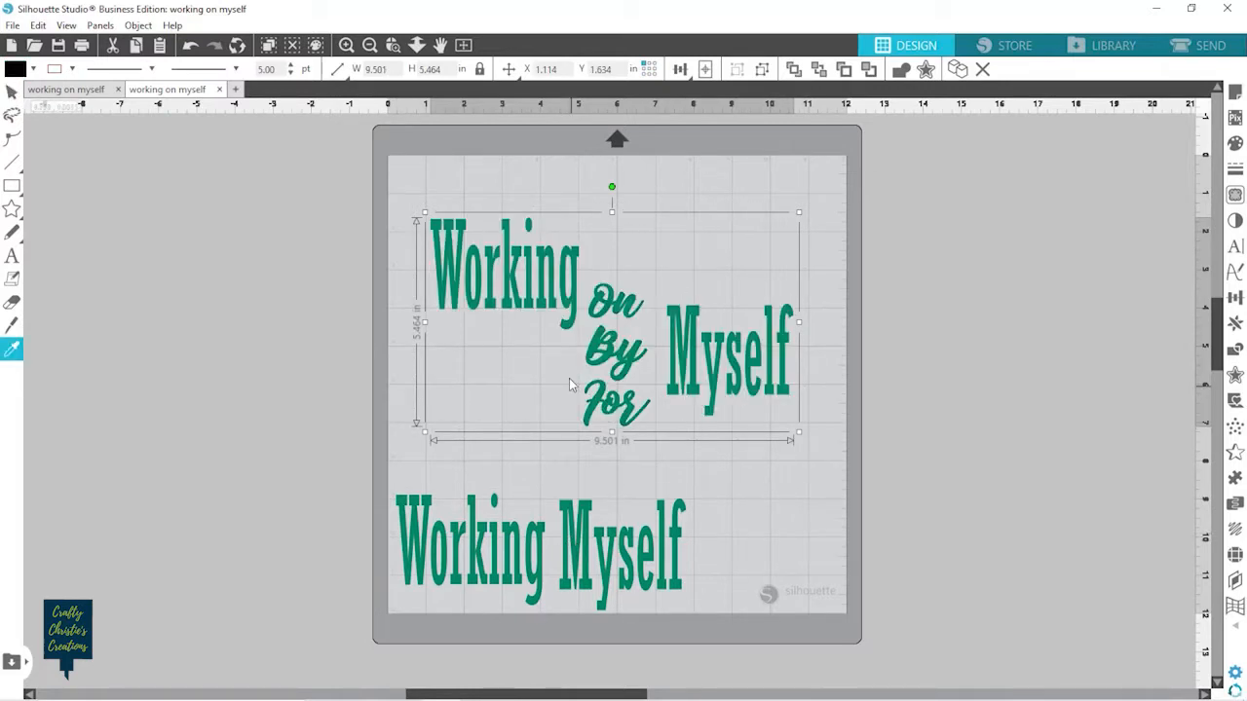
{"action": "key", "text": "v"}
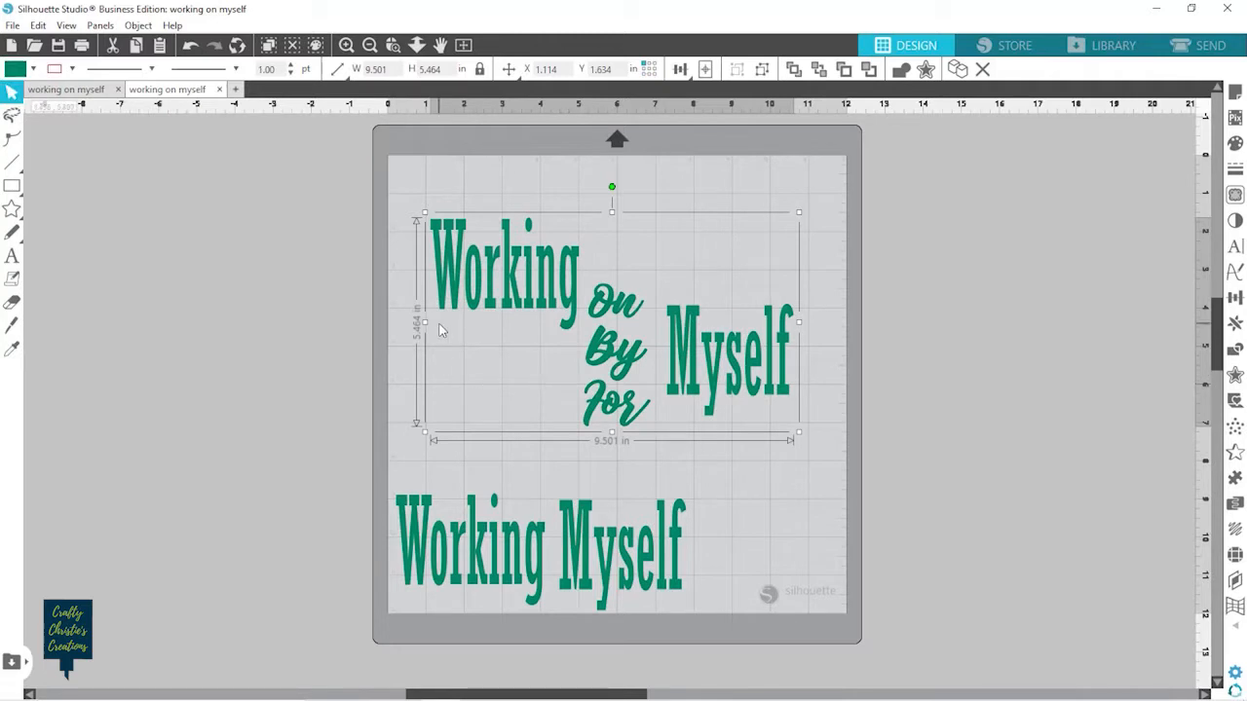
{"action": "left_click", "coordinate": [33, 70]}
{"action": "left_click", "coordinate": [23, 102]}
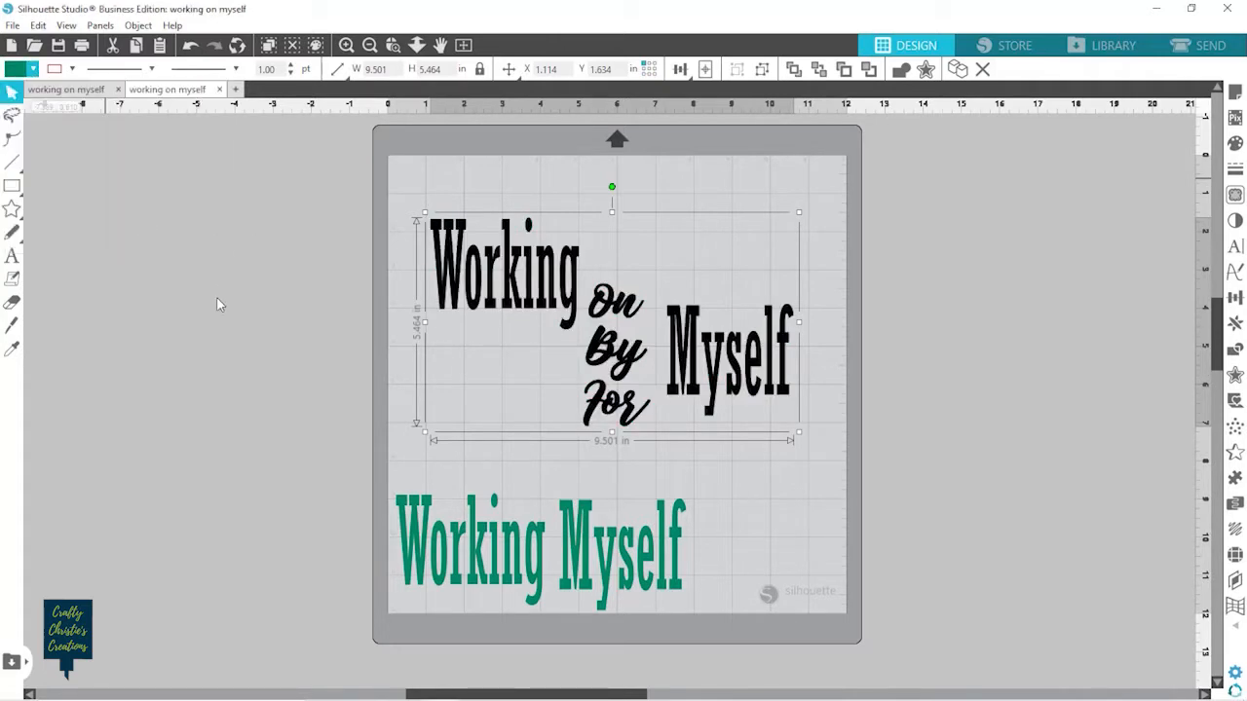
{"action": "left_click", "coordinate": [322, 375]}
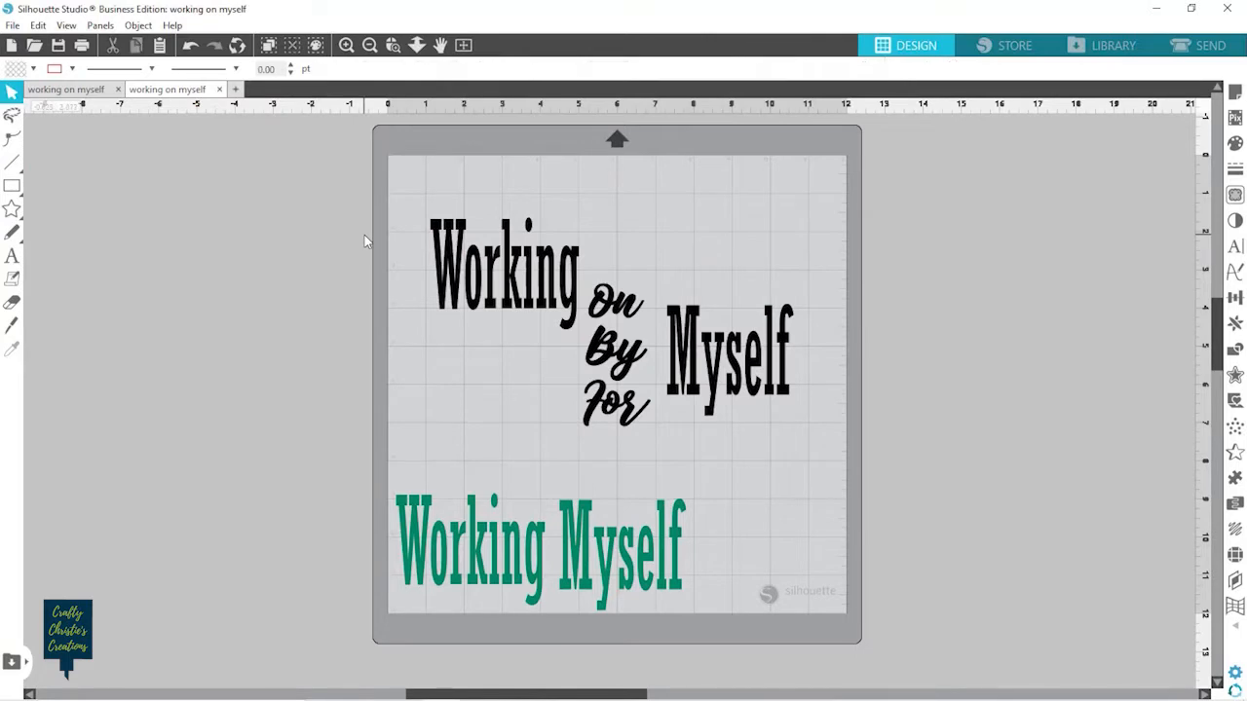
Create a mirrored copy of both the black and the green lettering to the right of the originals
{"action": "key", "text": "ctrl+a"}
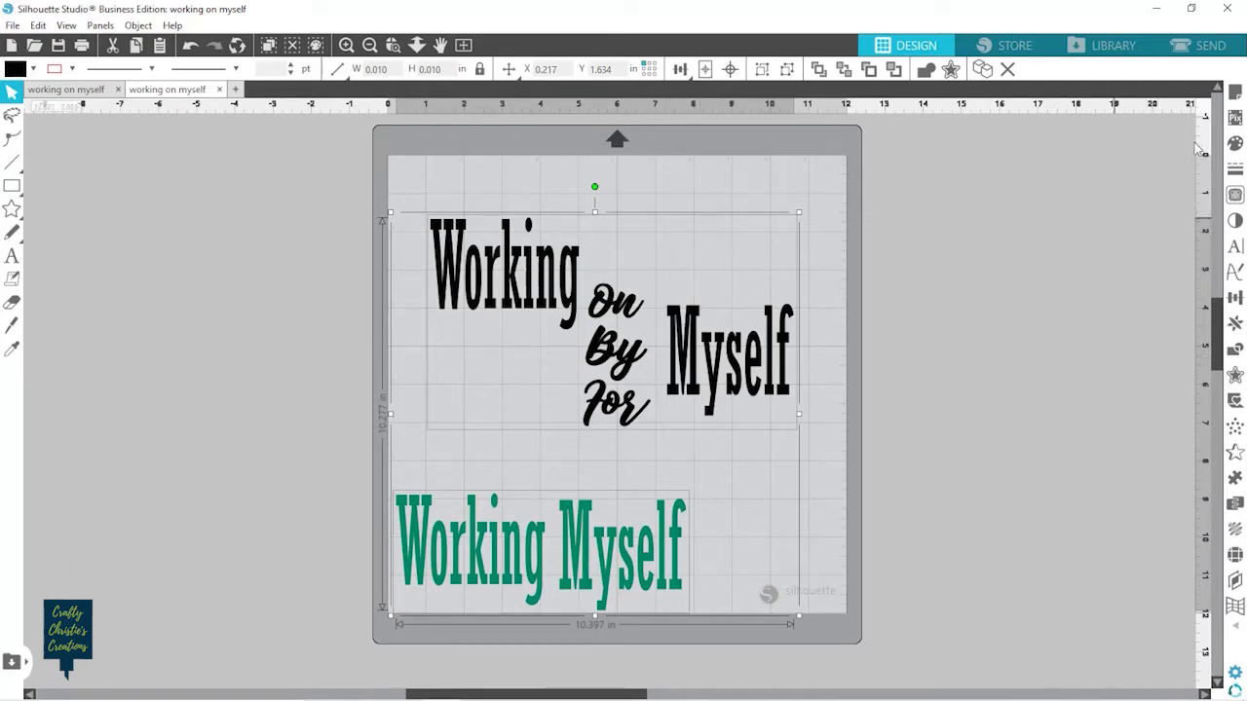
{"action": "left_click", "coordinate": [1235, 325]}
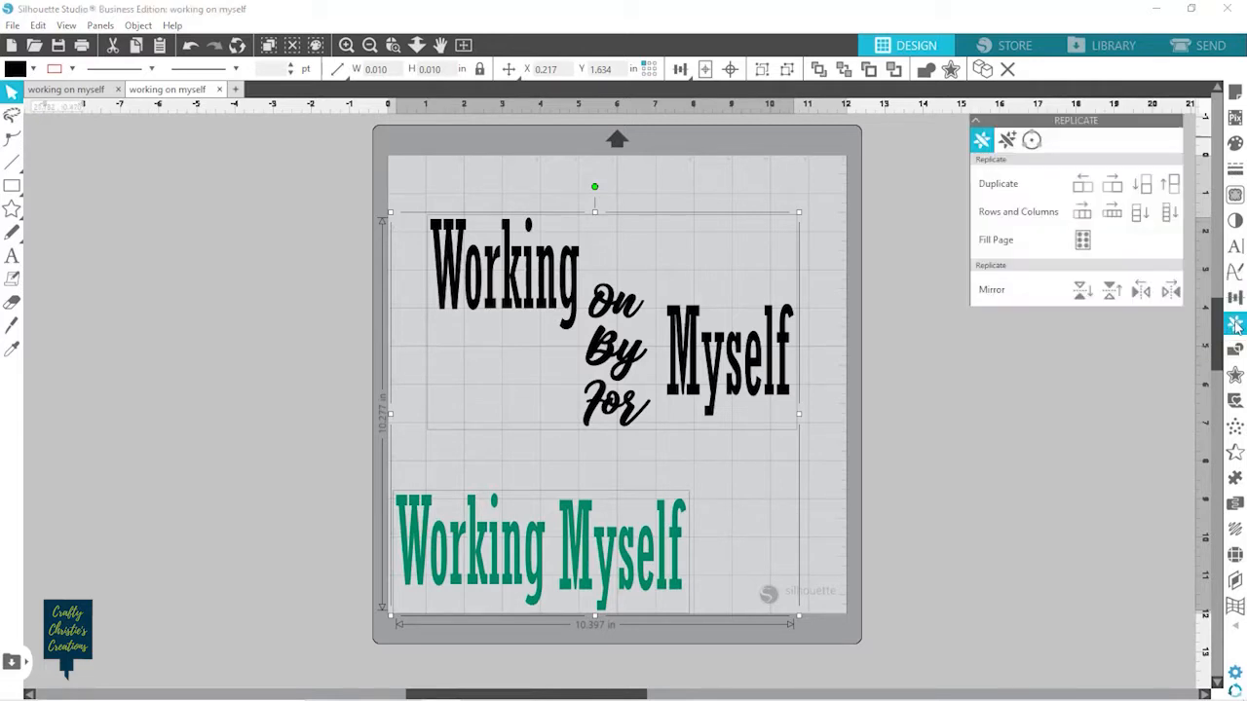
{"action": "left_click", "coordinate": [1172, 292]}
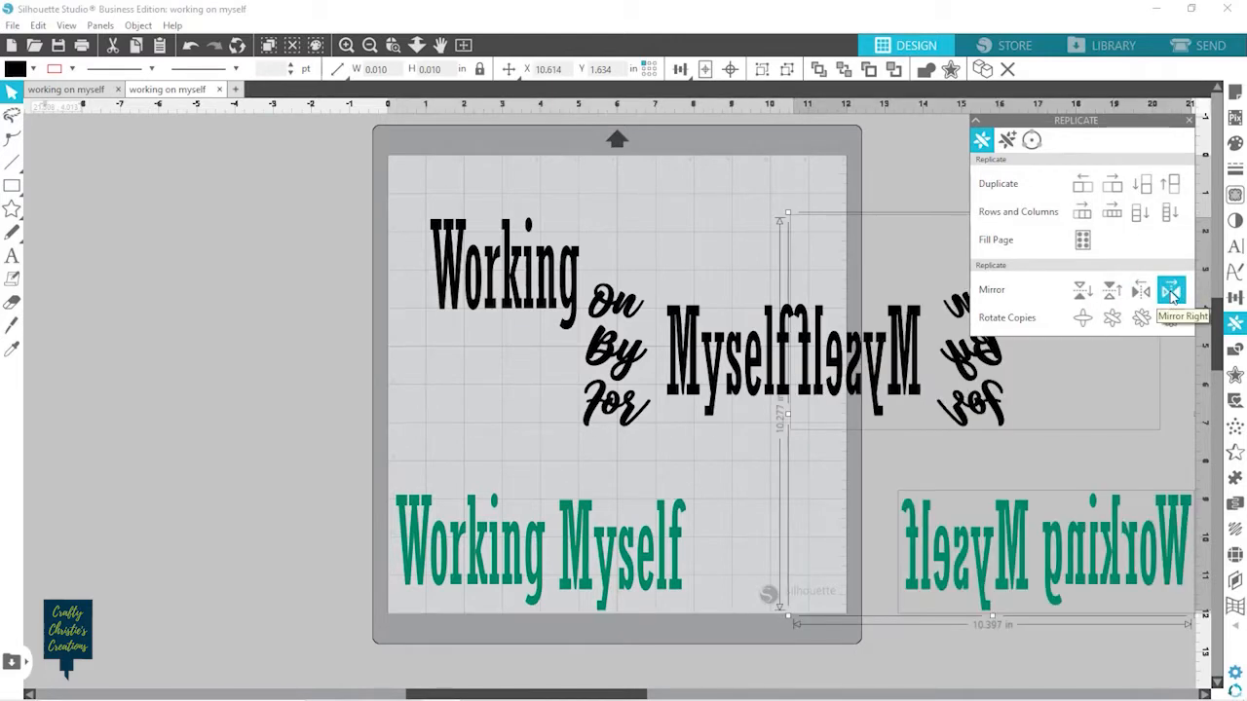
{"action": "left_click", "coordinate": [1189, 122]}
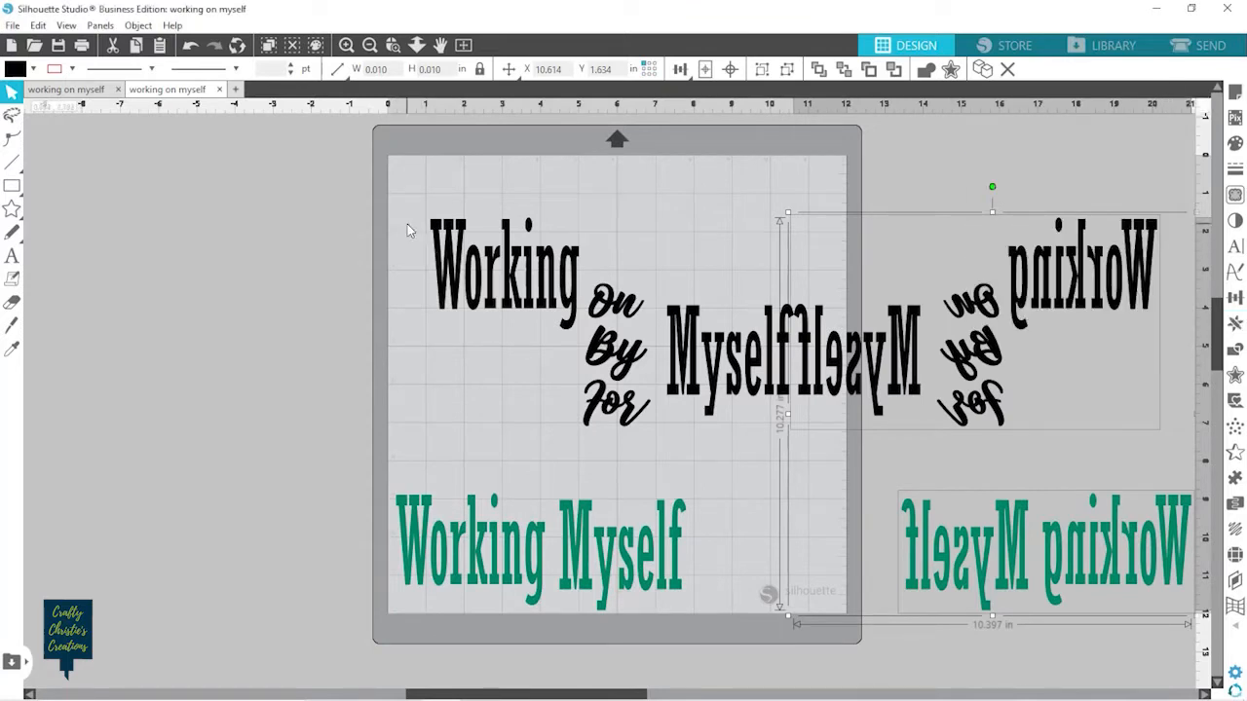
Delete the original unmirrored black design and the unmirrored green "Working Myself" lettering
{"action": "left_click_drag", "start_coordinate": [491, 299], "coordinate": [318, 322]}
{"action": "key", "text": "Delete"}
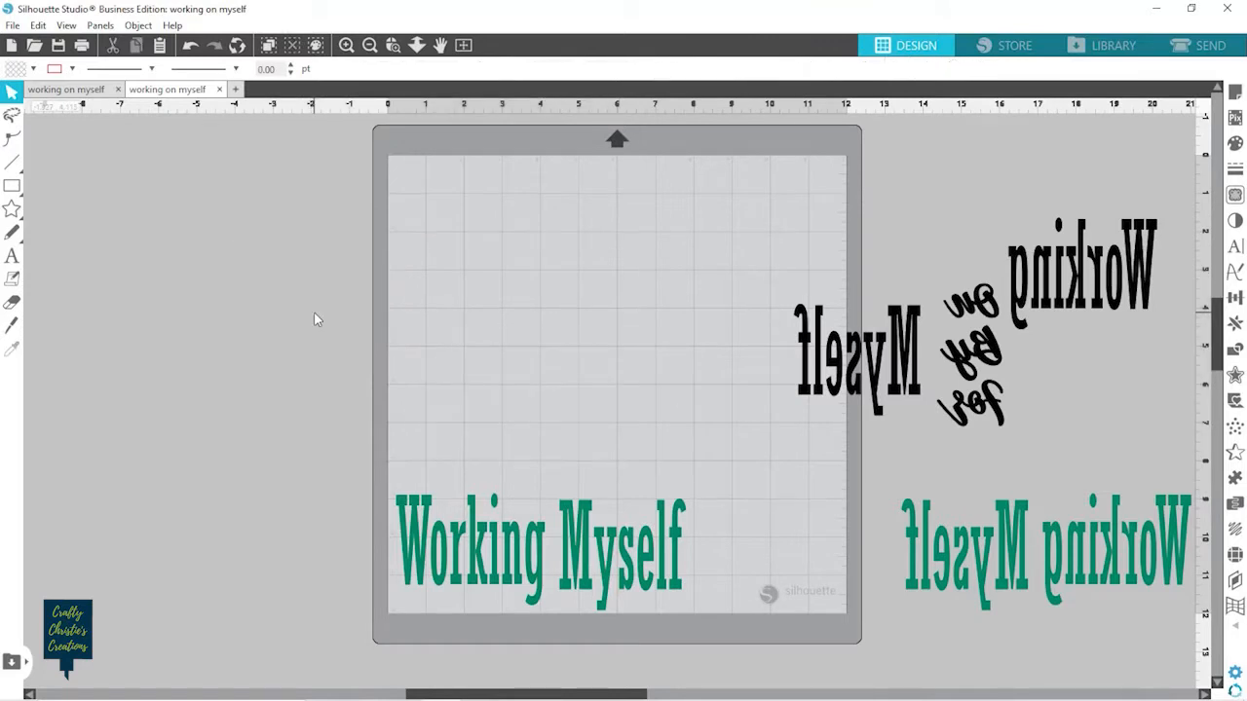
{"action": "left_click", "coordinate": [466, 529]}
{"action": "key", "text": "Delete"}
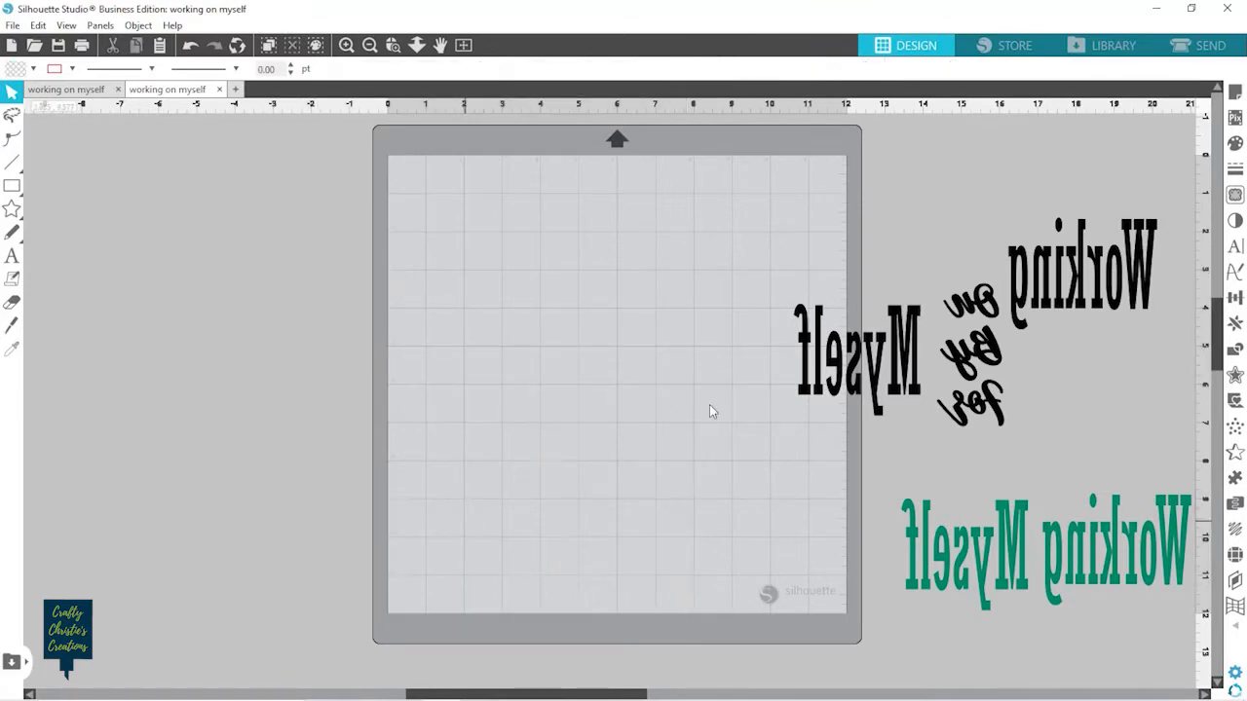
Move the mirrored black design to the top of the mat and the mirrored green lettering to the bottom
{"action": "left_click_drag", "start_coordinate": [1087, 294], "coordinate": [723, 238]}
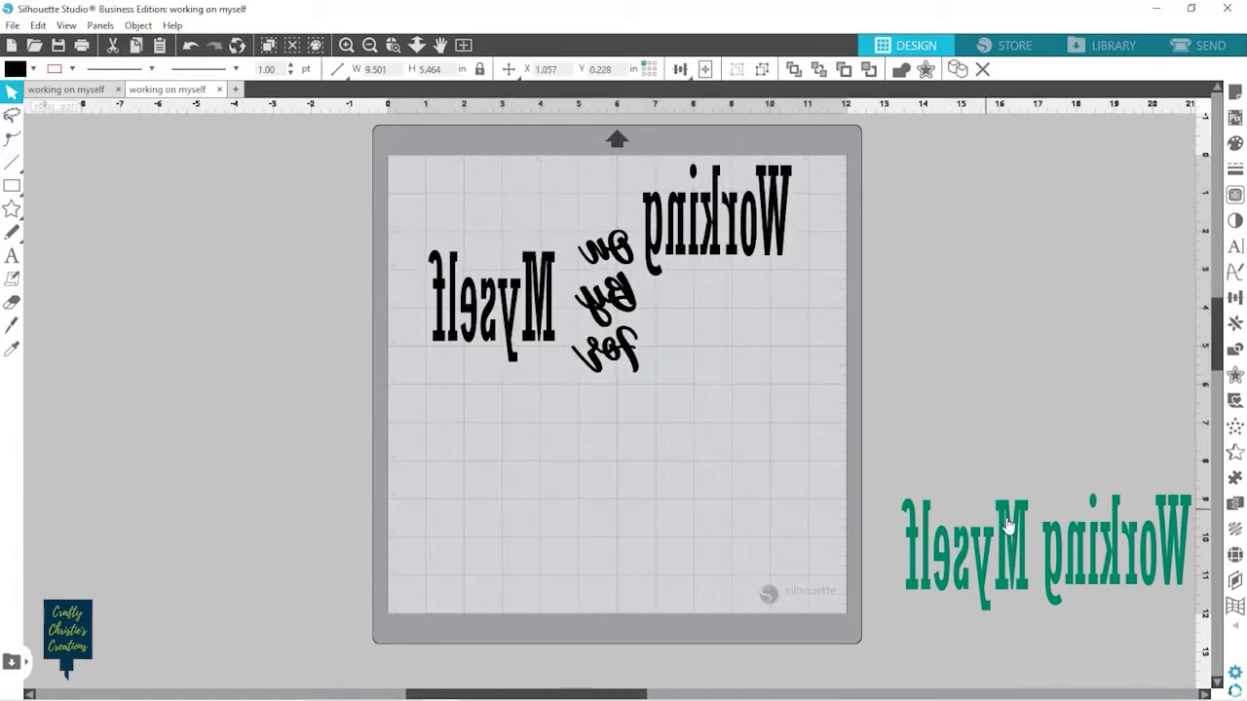
{"action": "left_click_drag", "start_coordinate": [1009, 528], "coordinate": [514, 538]}
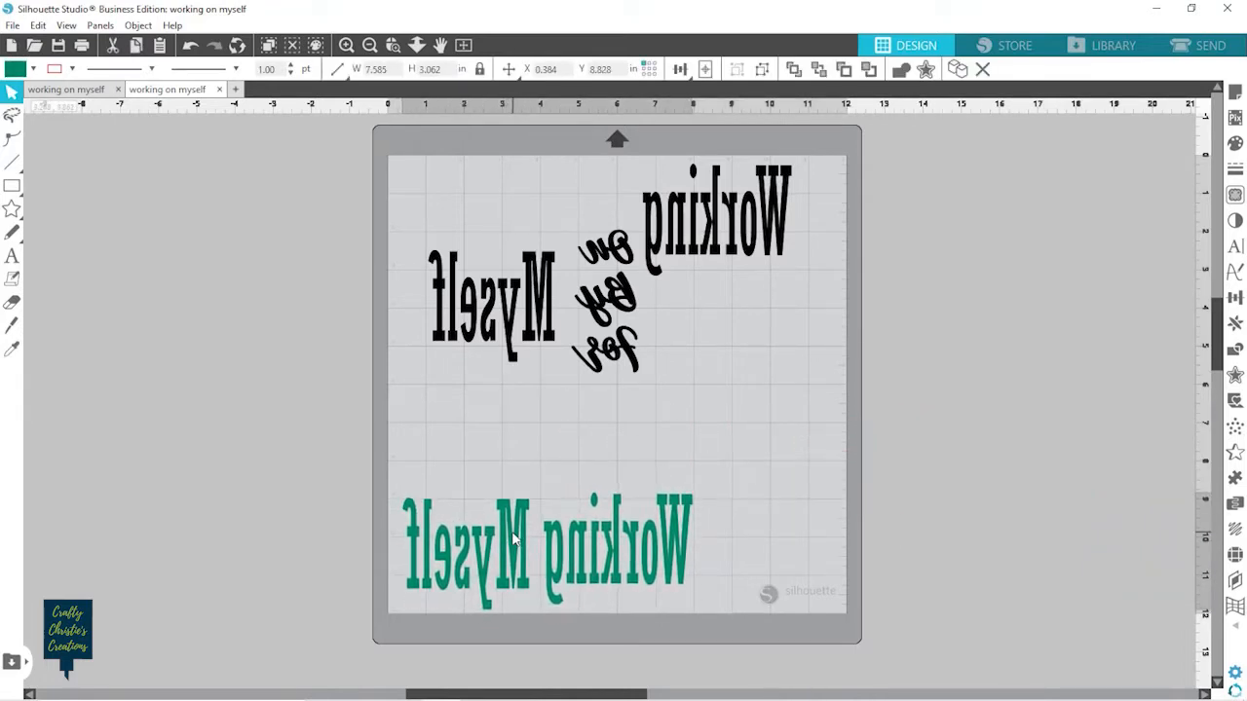
{"action": "key", "text": "Escape"}
Set the page transparency to 63% in the page setup
{"action": "left_click", "coordinate": [1235, 91]}
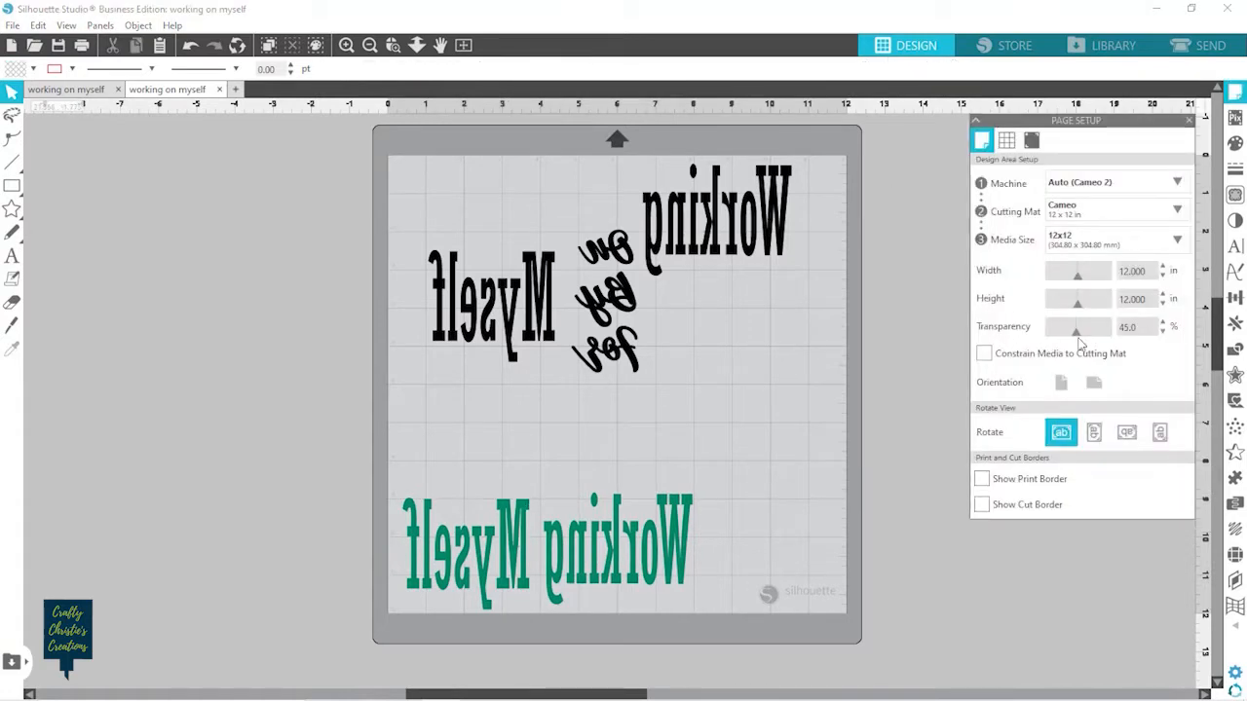
{"action": "left_click_drag", "start_coordinate": [1077, 336], "coordinate": [1090, 339]}
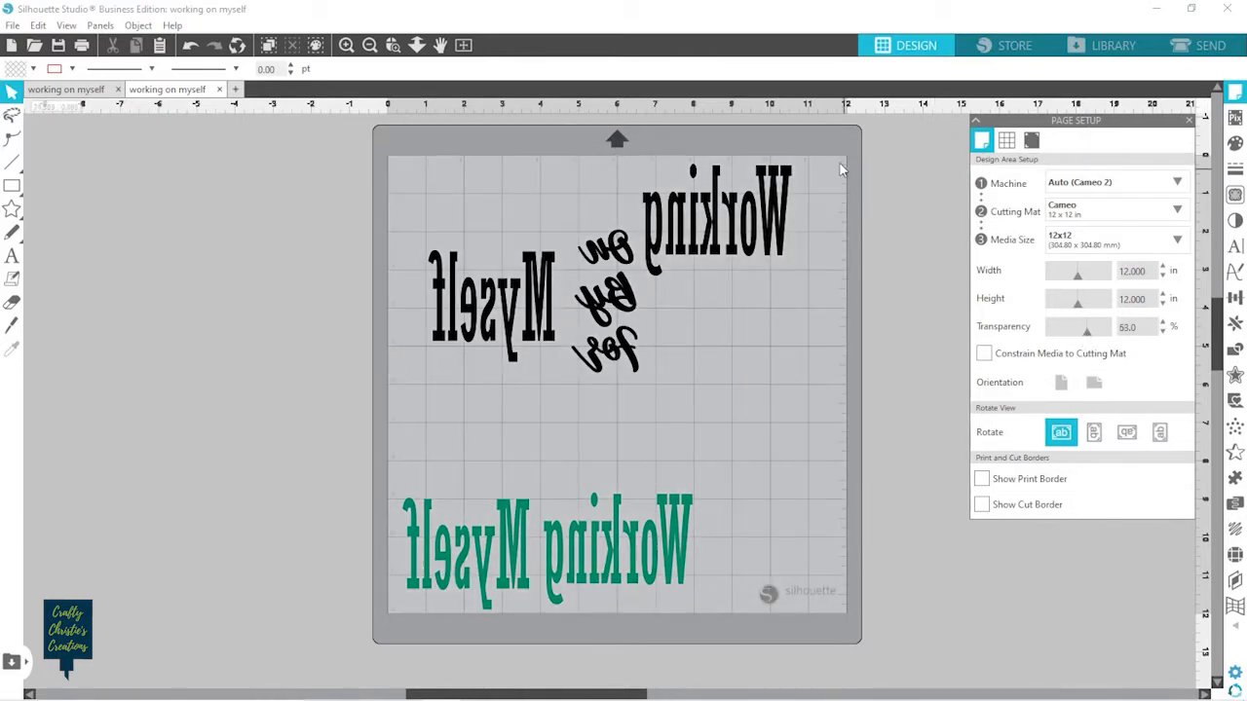
{"action": "left_click", "coordinate": [1189, 122]}
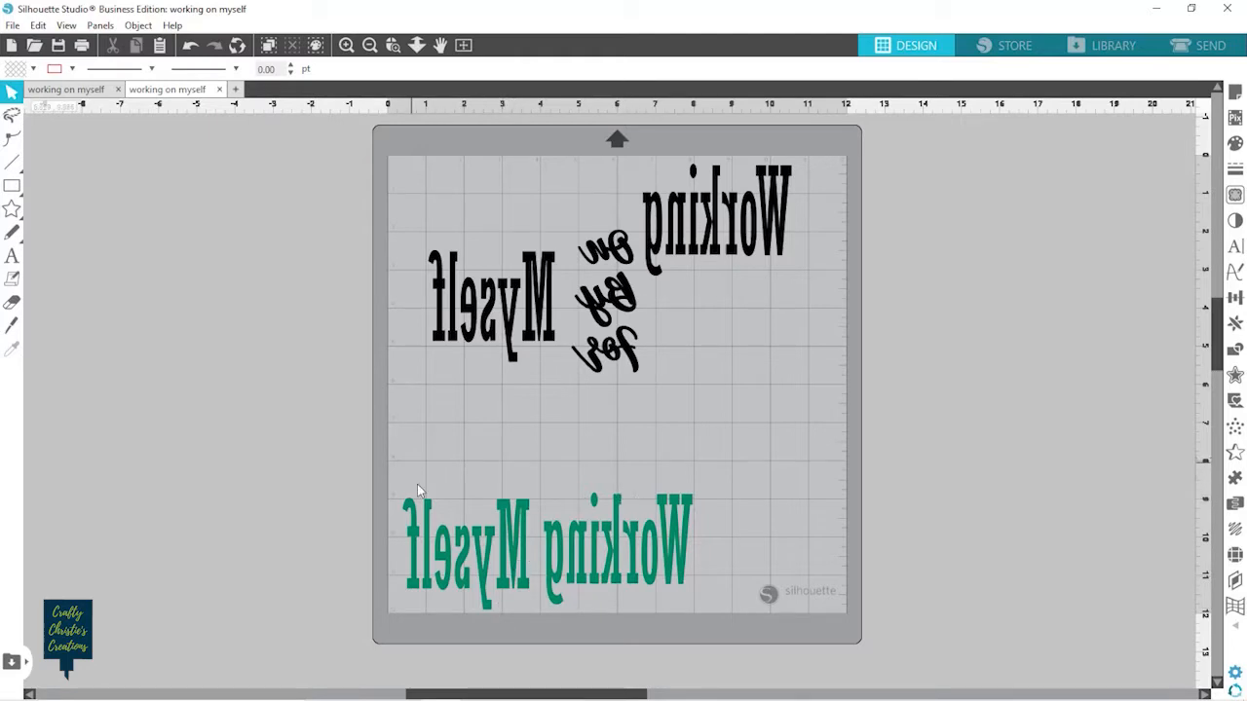
Move the mirrored green lettering slightly up on the mat
{"action": "left_click_drag", "start_coordinate": [442, 555], "coordinate": [437, 527]}
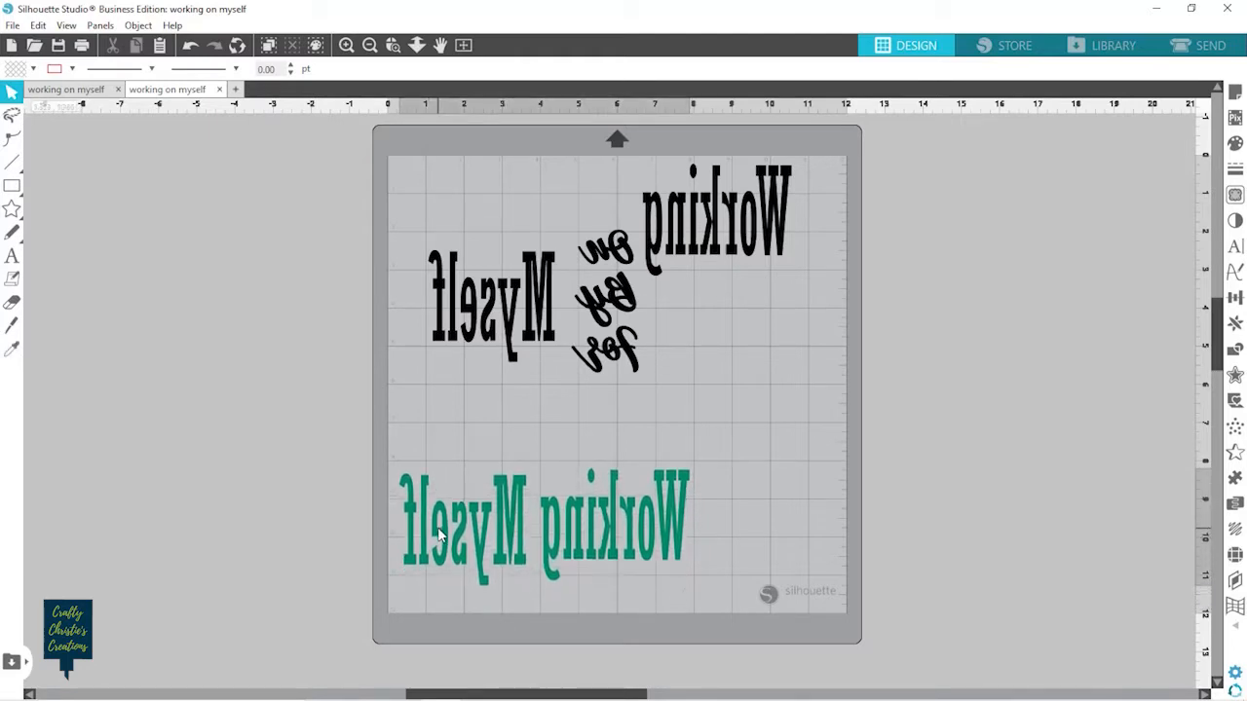
{"action": "left_click", "coordinate": [393, 459]}
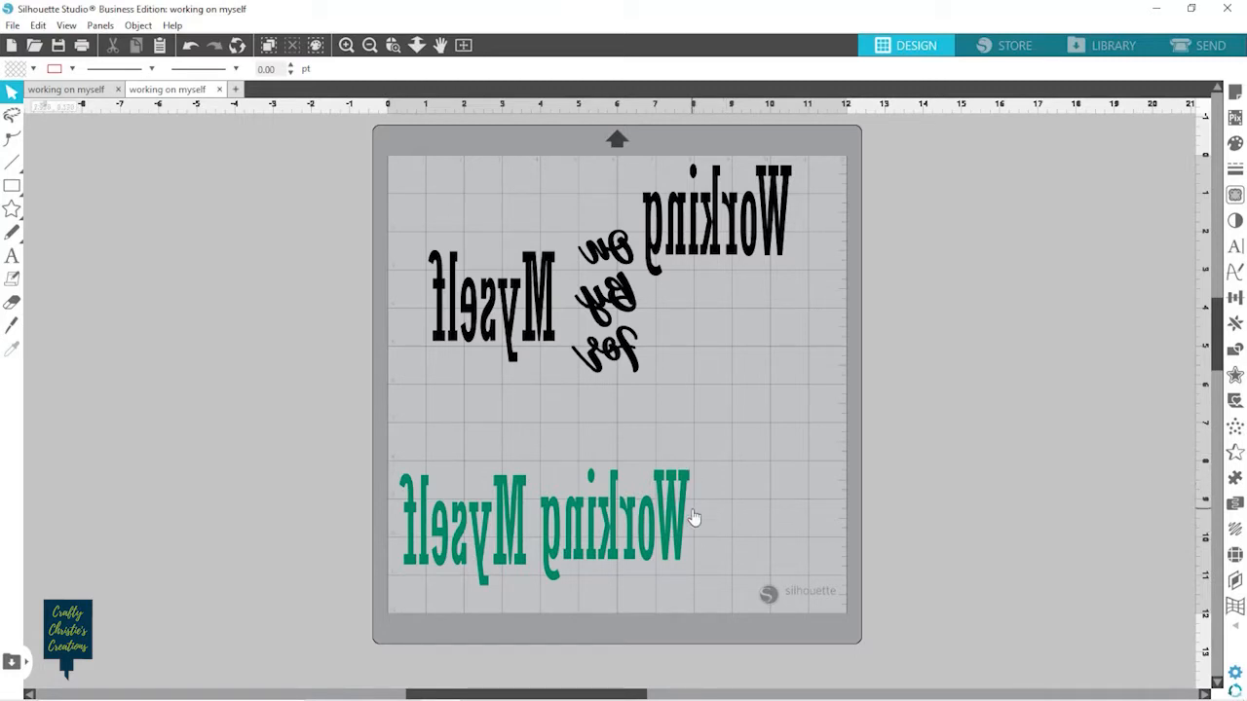
Move the mirrored black design left and slightly up on the mat, to about X 0.22 in and Y 0.17 in
{"action": "left_click_drag", "start_coordinate": [703, 253], "coordinate": [679, 251]}
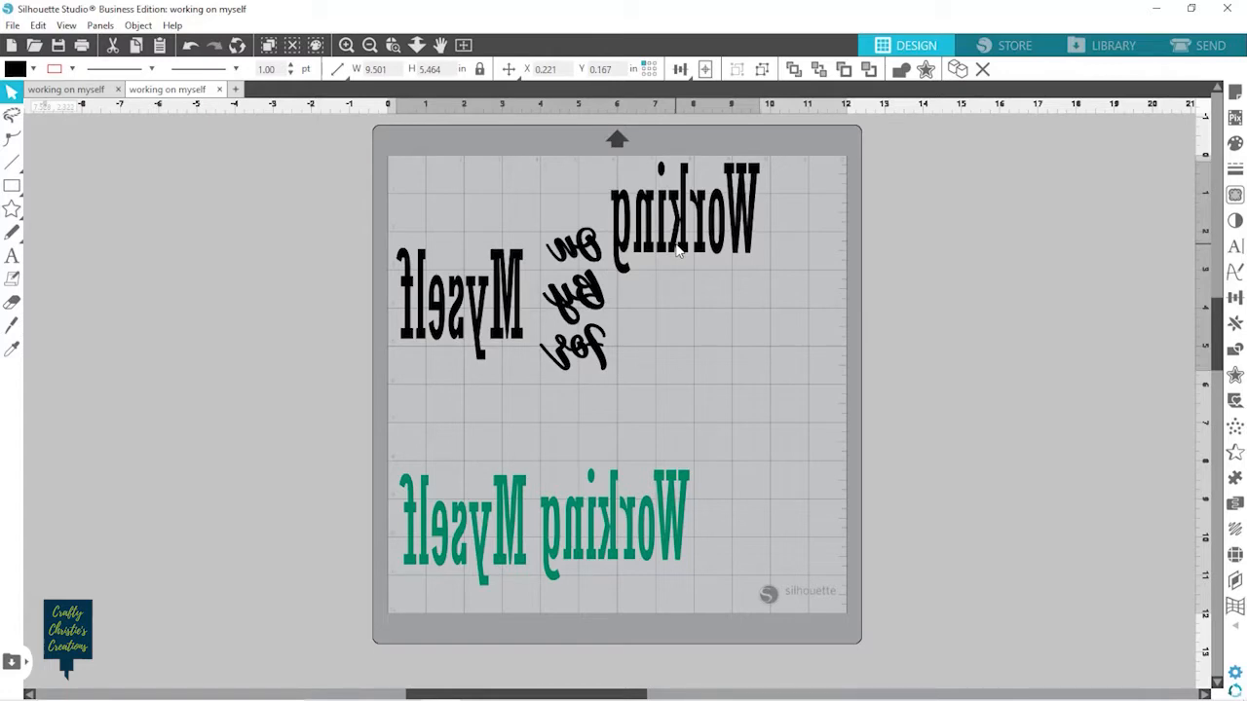
{"action": "left_click", "coordinate": [793, 217]}
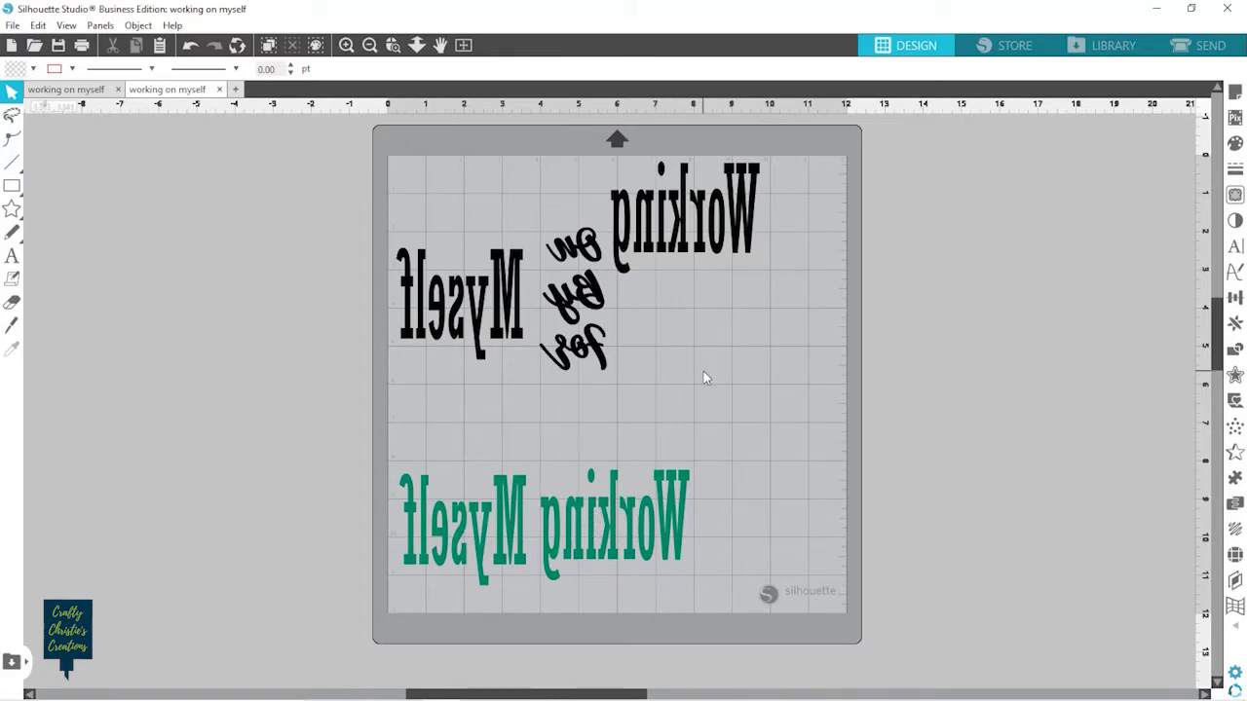
Open the cut settings for sending the design and set the material to Heat Transfer, Flocked
{"action": "left_click", "coordinate": [1194, 51]}
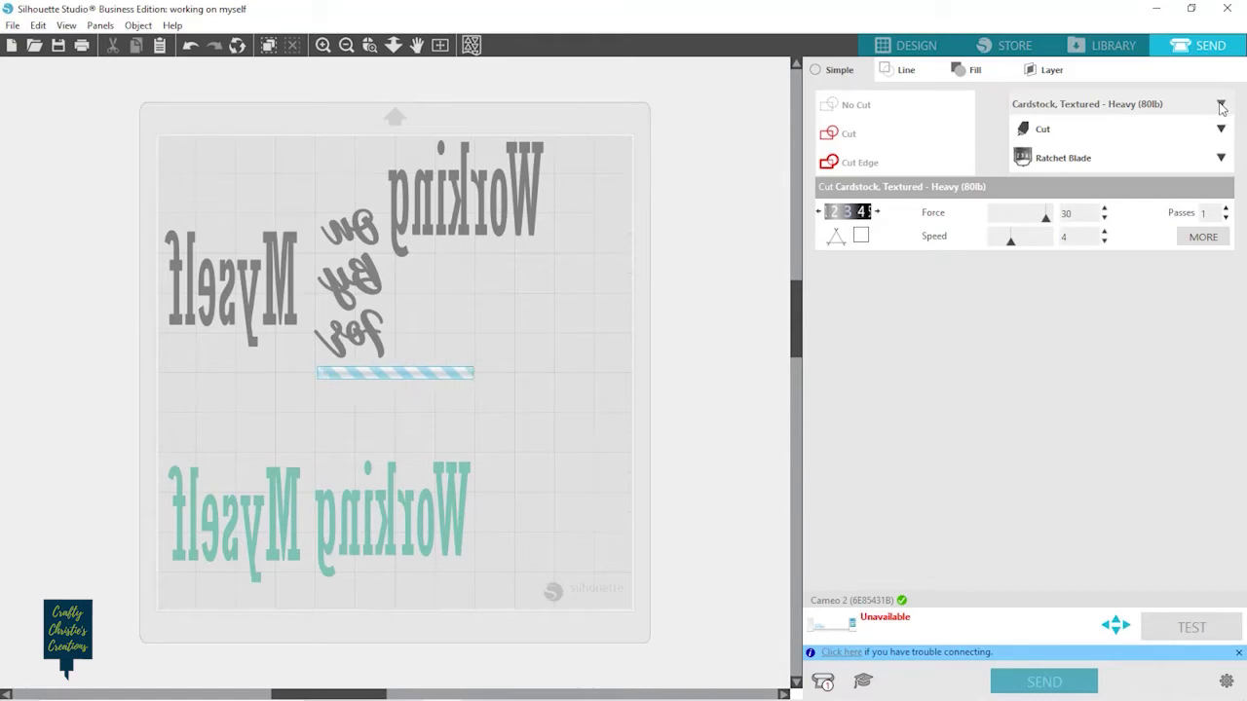
{"action": "left_click", "coordinate": [1220, 104]}
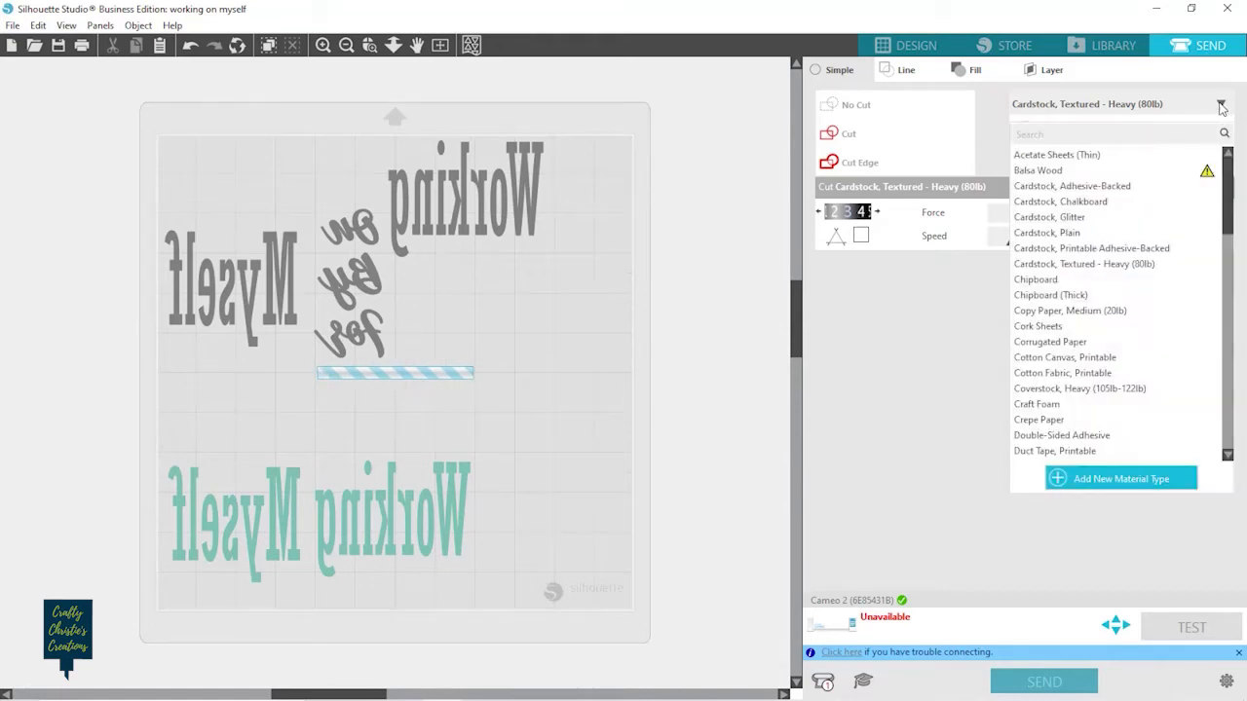
{"action": "left_click", "coordinate": [1168, 249]}
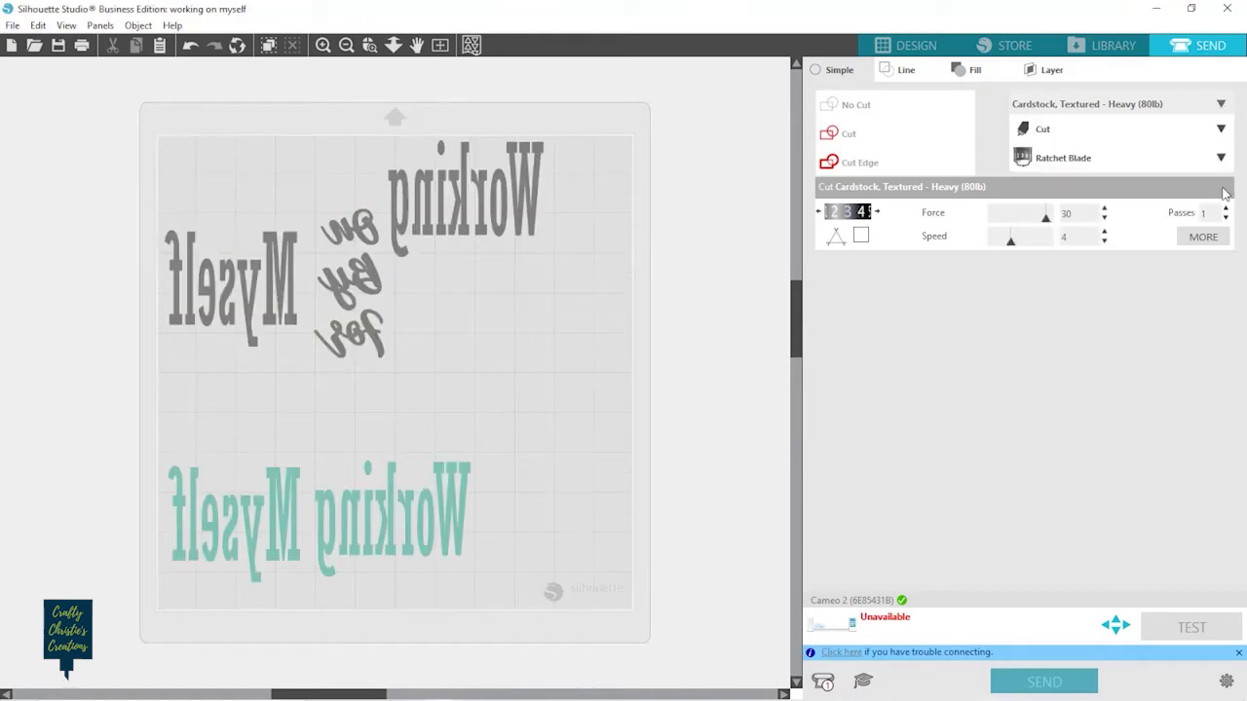
{"action": "left_click", "coordinate": [1220, 105]}
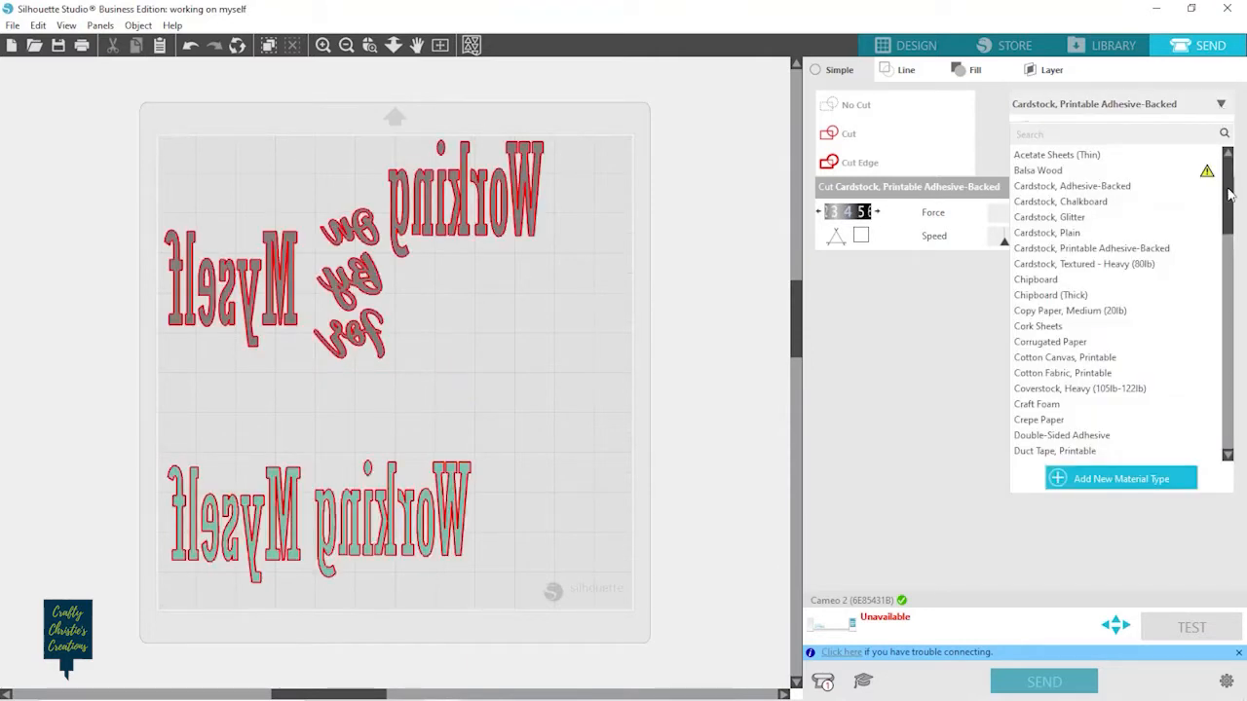
{"action": "left_click_drag", "start_coordinate": [1230, 195], "coordinate": [1224, 273]}
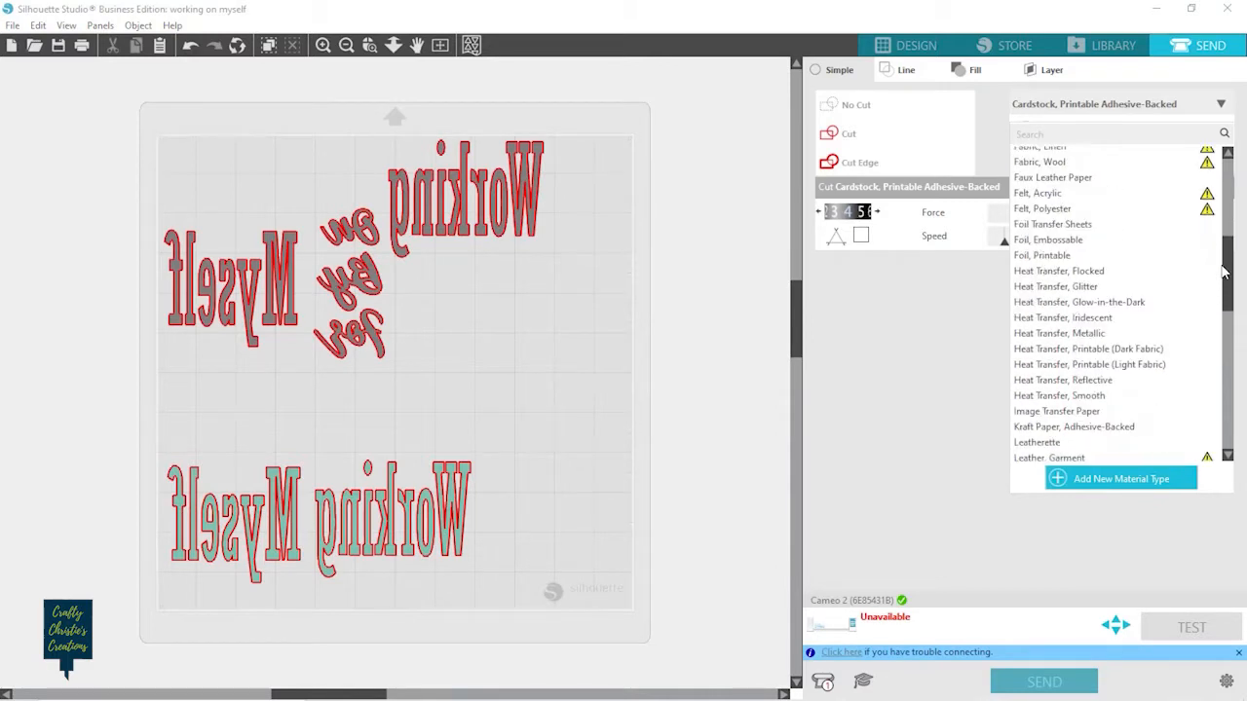
{"action": "left_click", "coordinate": [1087, 274]}
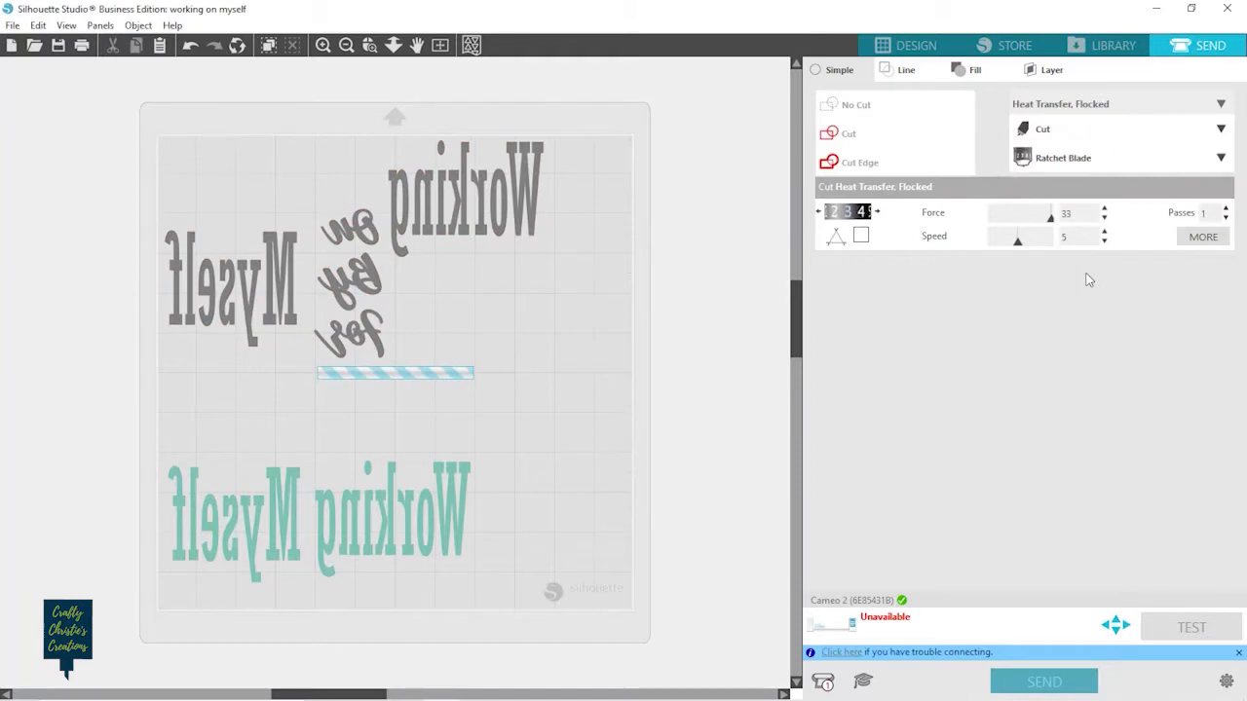